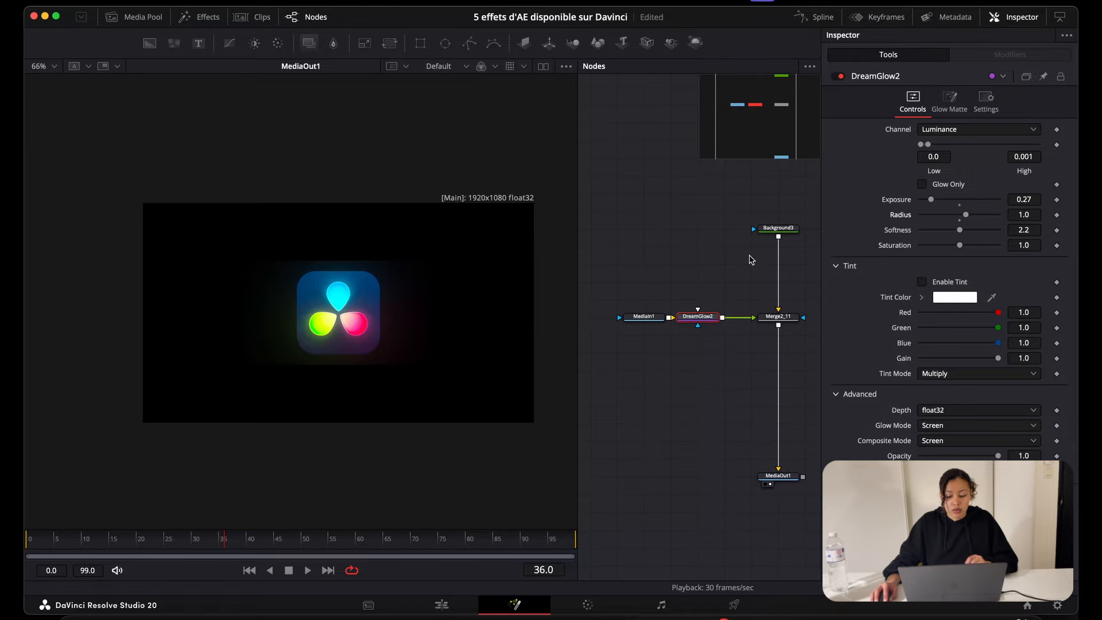
# Move the DreamGlow2 node between Merge2_11 and MediaOut1 so the glow applies to the merged image.
pyautogui.moveTo(698, 316); pyautogui.dragTo(786, 364)
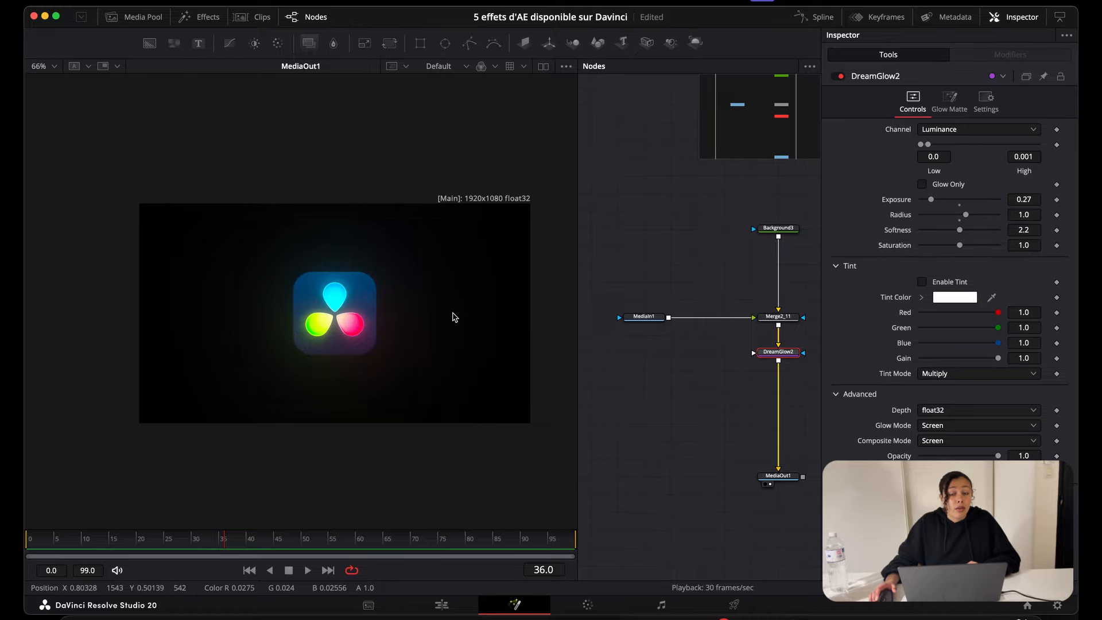
pyautogui.scroll(-2, 419, 320)
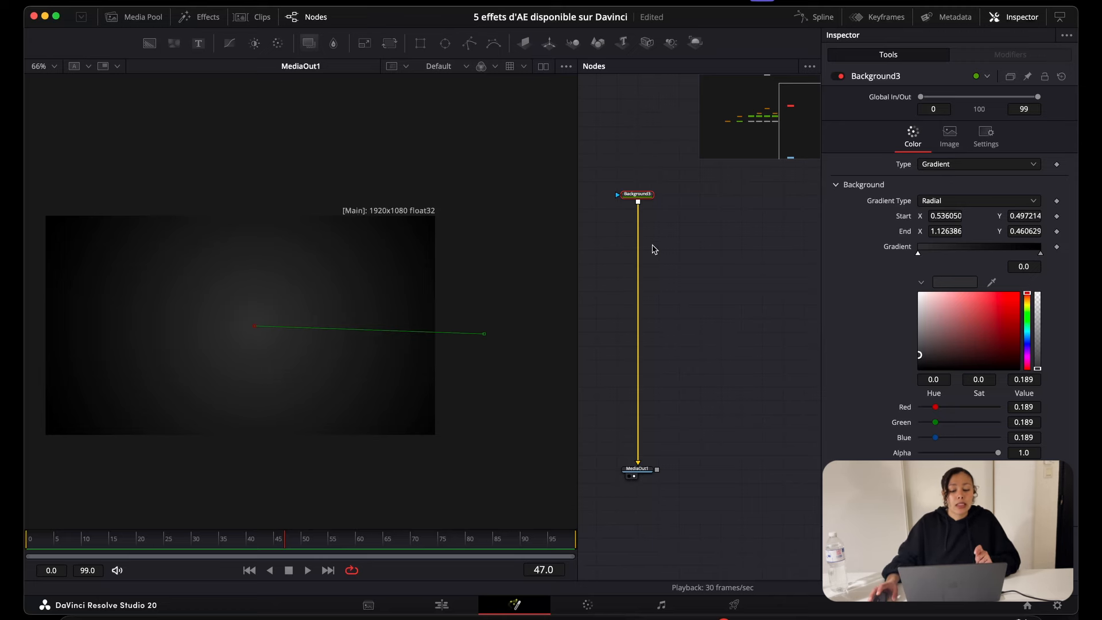
# Add a second Background node, merge it over the gradient background and set its color to white.
pyautogui.moveTo(644, 275)
pyautogui.mouseDown()
pyautogui.moveTo(712, 288)
pyautogui.moveTo(664, 298)
pyautogui.moveTo(696, 326)
pyautogui.mouseUp()
pyautogui.moveTo(648, 188); pyautogui.dragTo(672, 356)
pyautogui.press('Delete')
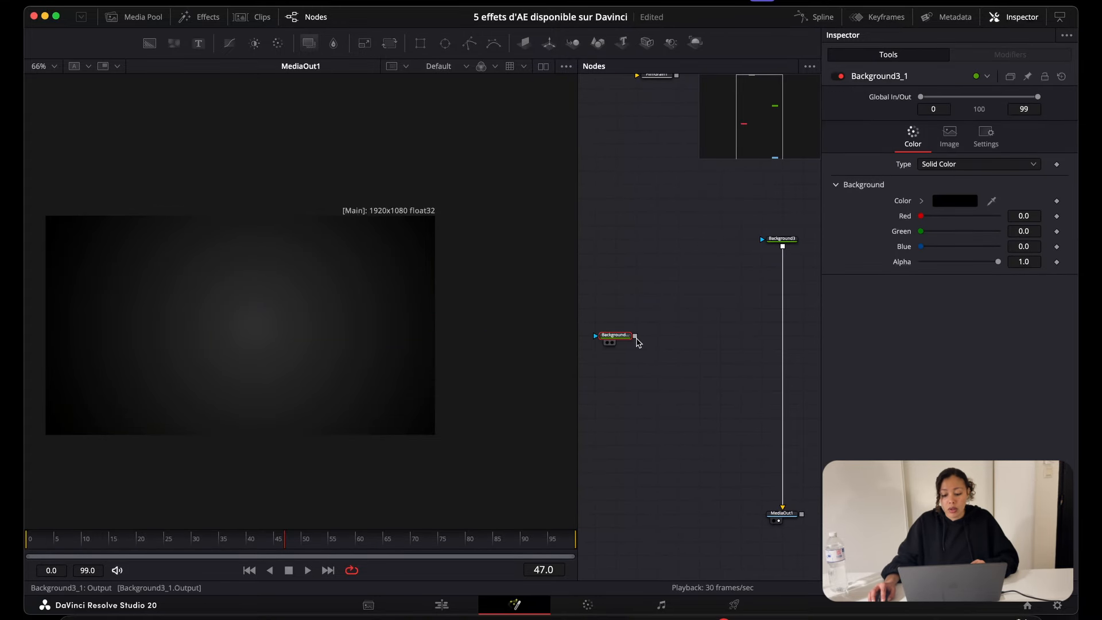
pyautogui.moveTo(618, 337); pyautogui.dragTo(782, 247)
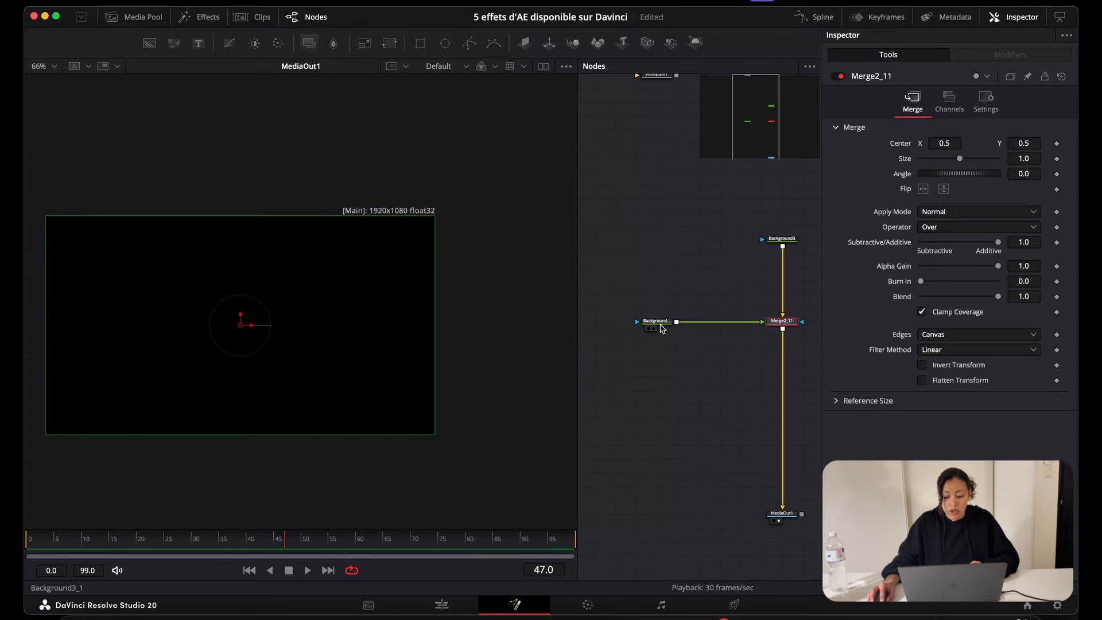
pyautogui.click(658, 322)
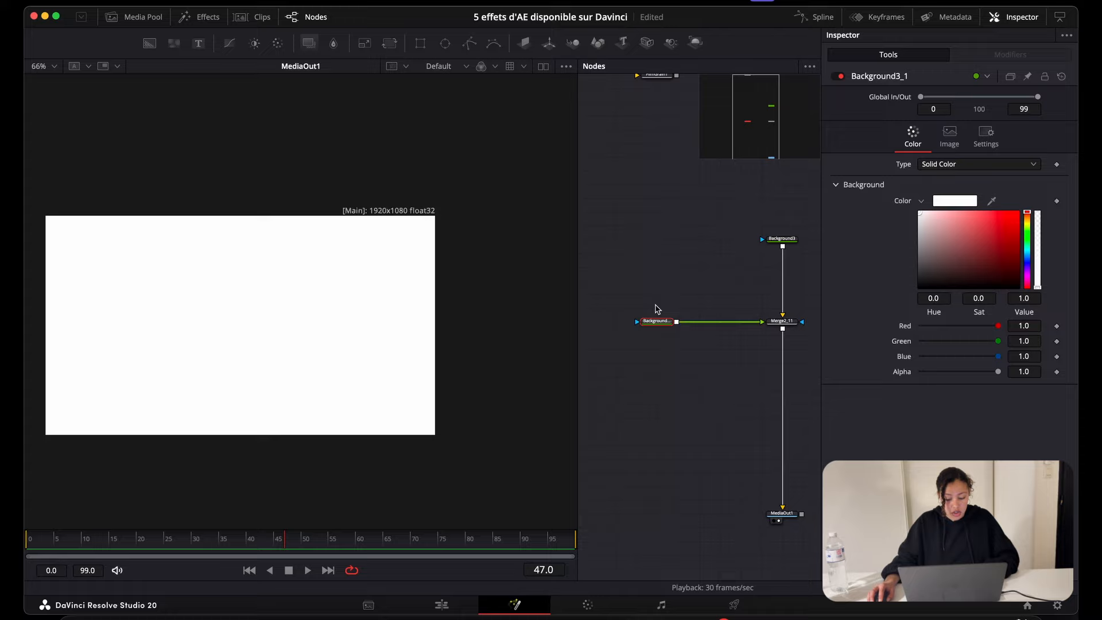
# Mask the white background with an ellipse about 0.2 in width and height, and place the mask node beside it.
pyautogui.click(445, 44)
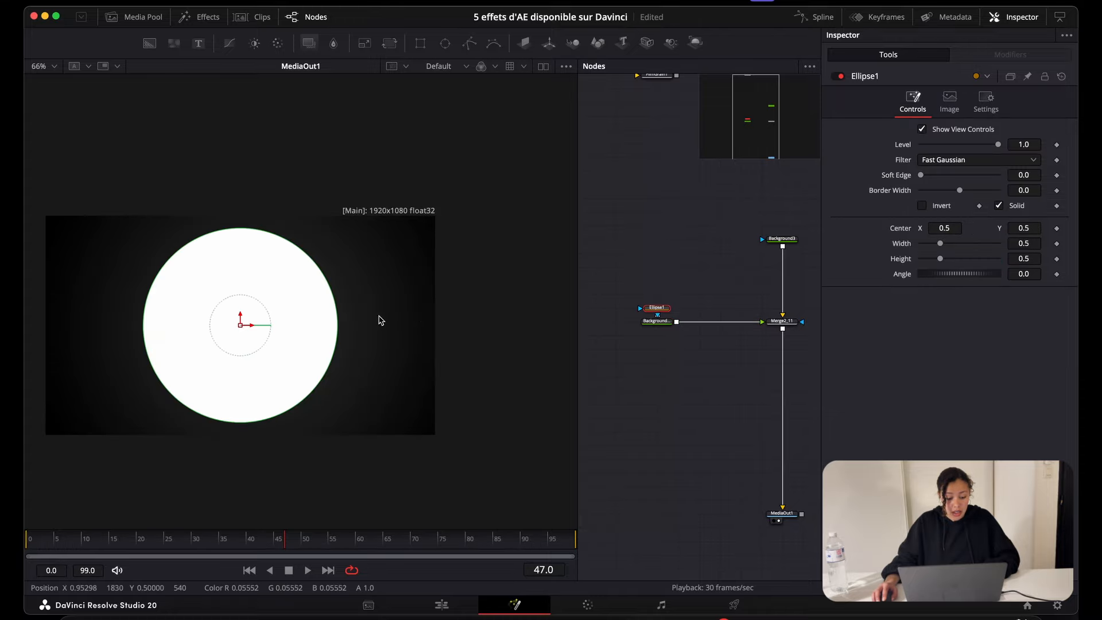
pyautogui.moveTo(320, 264); pyautogui.dragTo(270, 303)
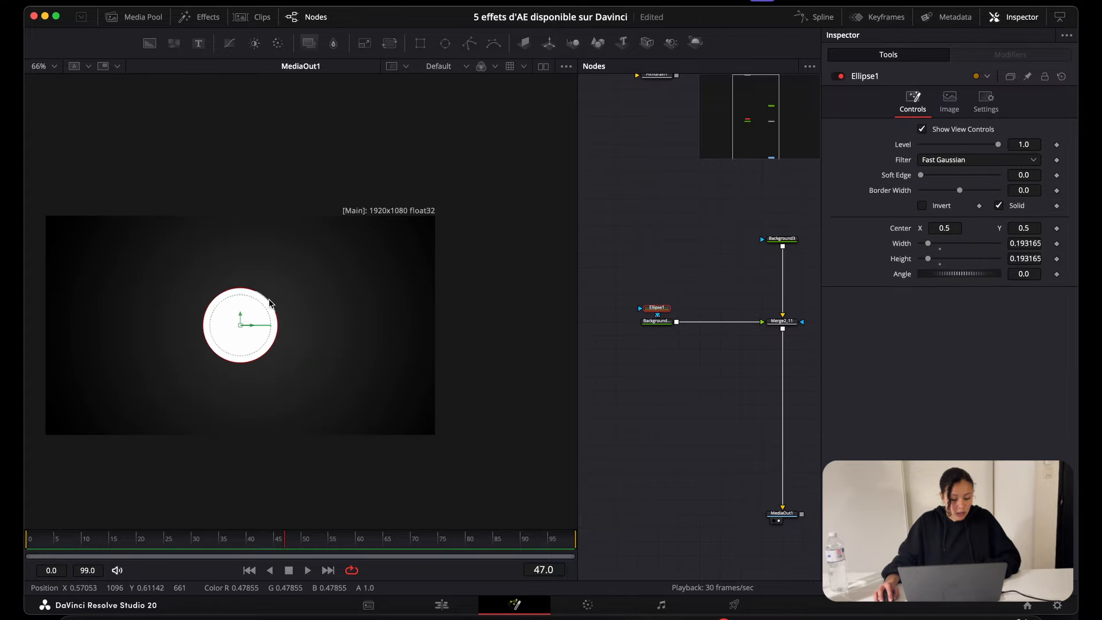
pyautogui.hscroll(-3, 665, 309)
pyautogui.moveTo(713, 298); pyautogui.dragTo(651, 310)
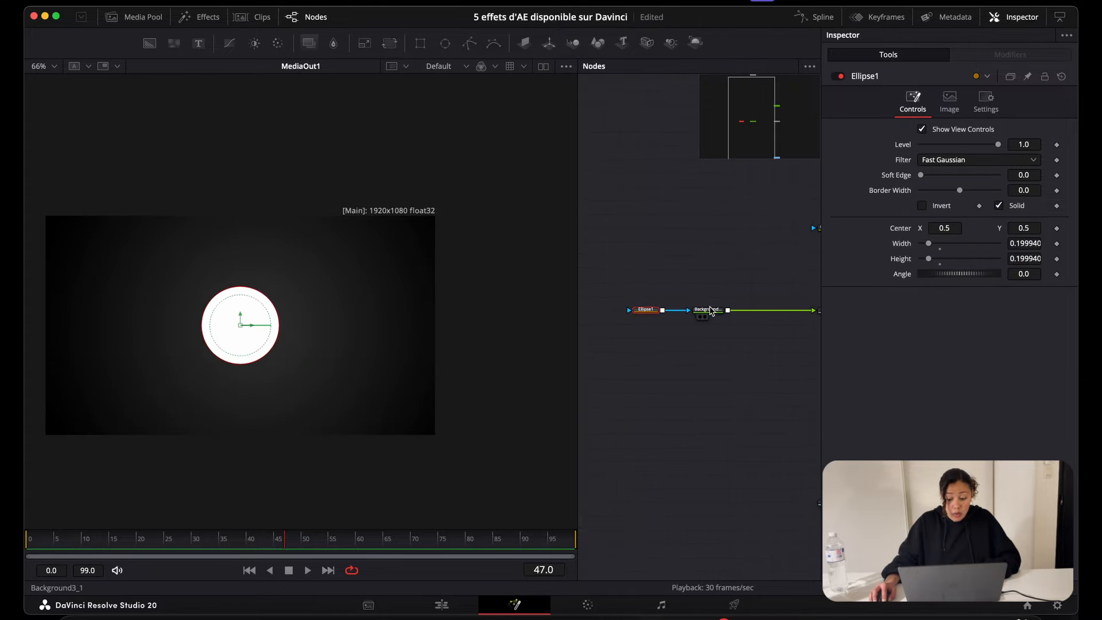
# Add a solid black Background node merged over the white circle and place it above the merge node.
pyautogui.click(696, 308)
pyautogui.press('super+v')
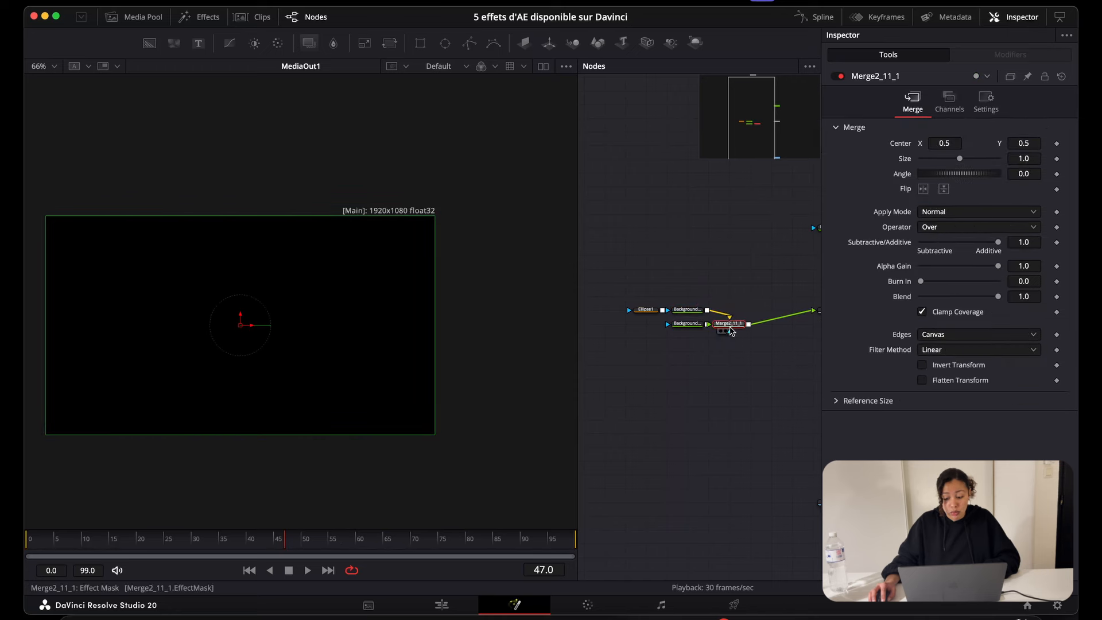
pyautogui.moveTo(725, 323); pyautogui.dragTo(727, 280)
pyautogui.click(727, 280)
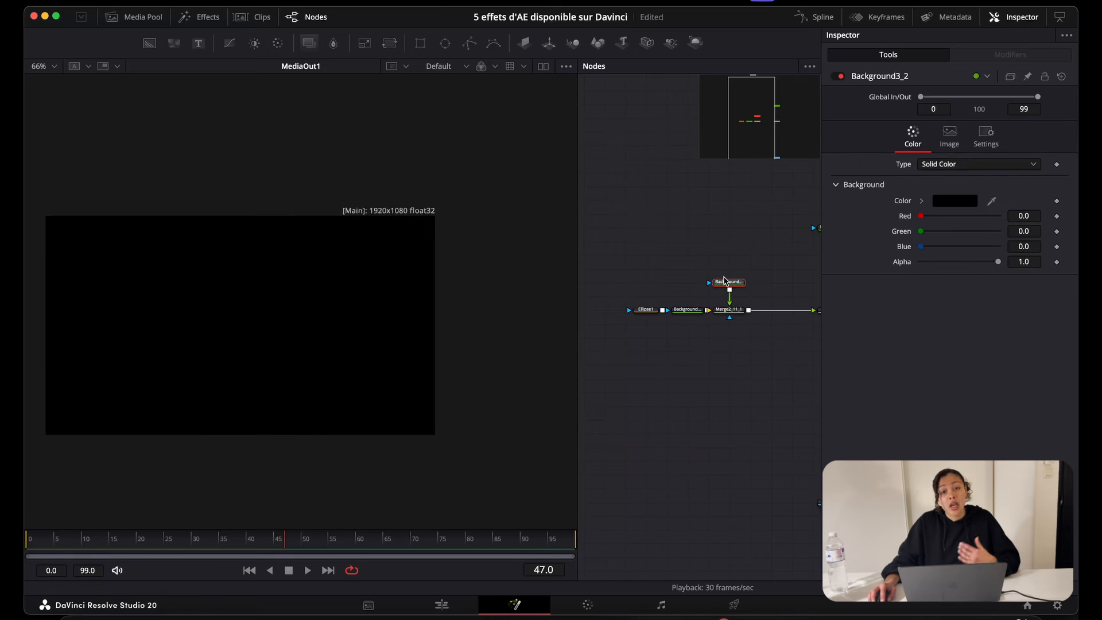
# Duplicate the white circle's ellipse mask and attach the copy to the black background.
pyautogui.moveTo(644, 240); pyautogui.dragTo(635, 329)
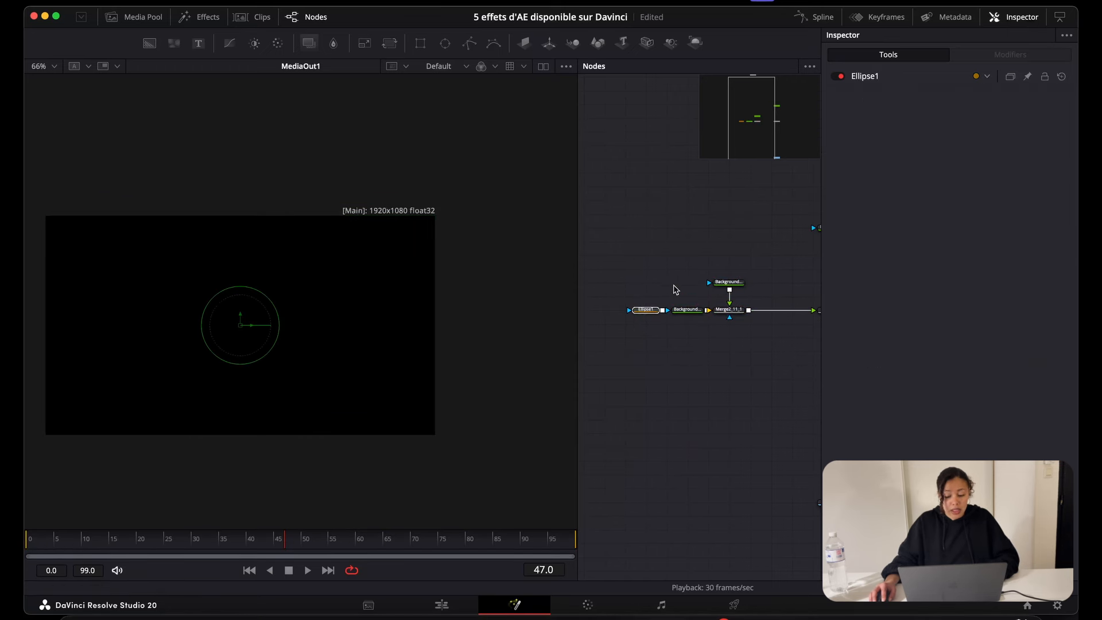
pyautogui.click(687, 266)
pyautogui.press('super+v')
pyautogui.moveTo(689, 252); pyautogui.dragTo(728, 268)
pyautogui.scroll(5, 258, 333)
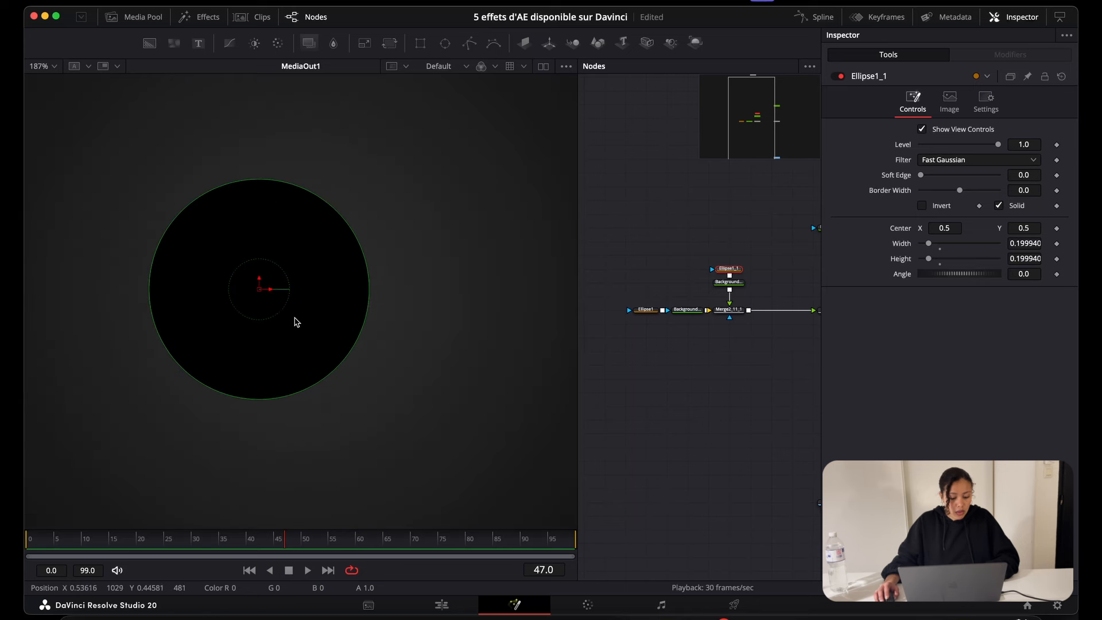
# Shift the copied ellipse slightly left to a center X of about 0.489 and set its soft edge to 0.0168.
pyautogui.moveTo(272, 293); pyautogui.dragTo(257, 290)
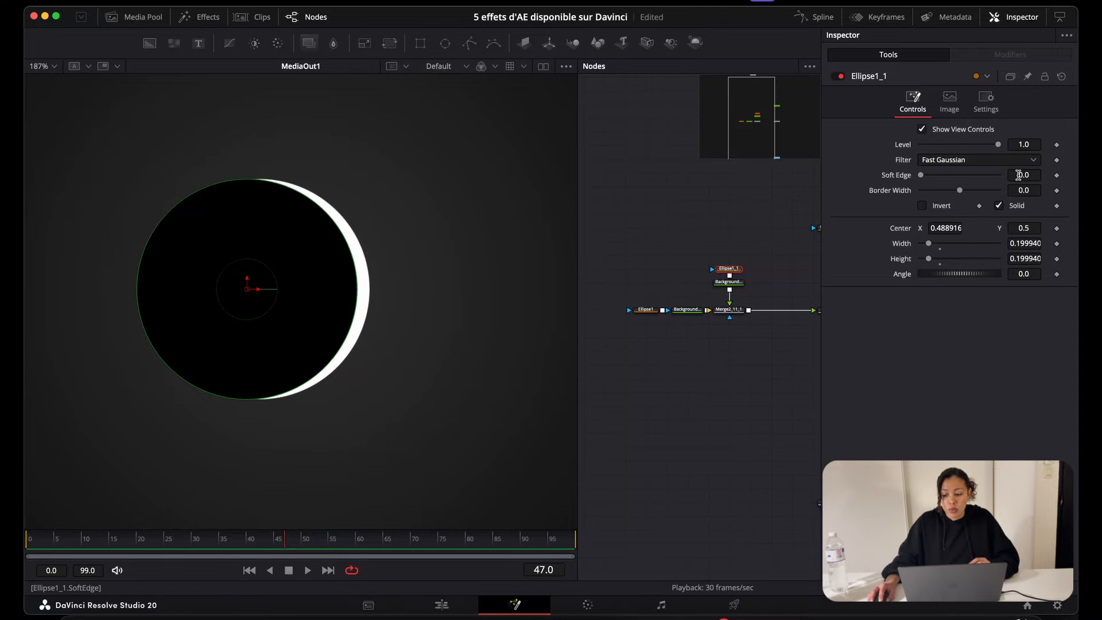
pyautogui.moveTo(1019, 175); pyautogui.dragTo(1051, 175)
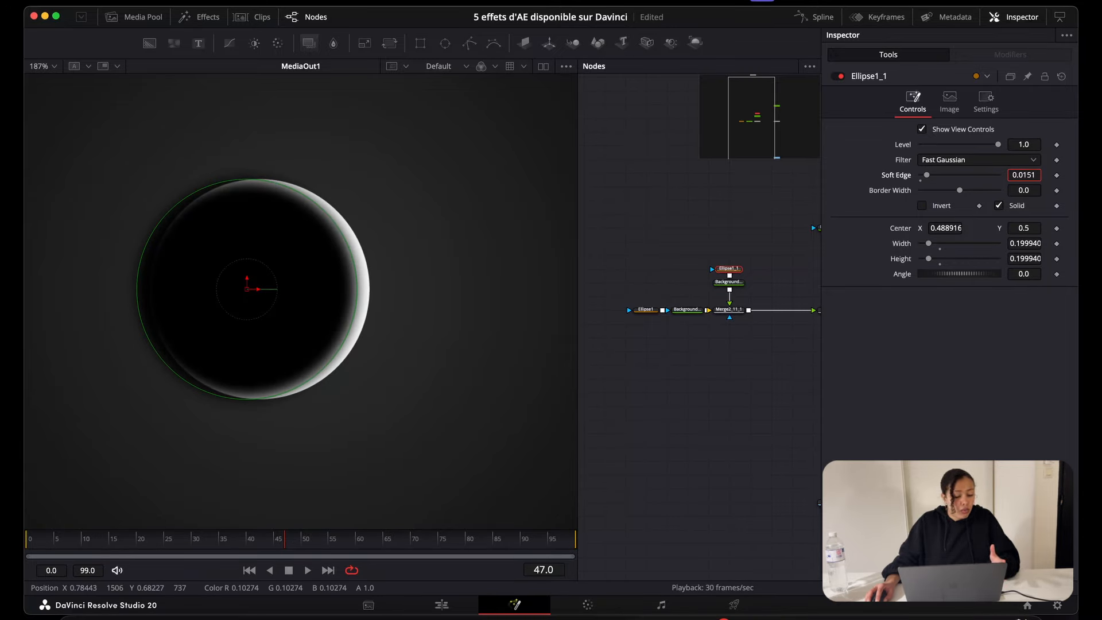
pyautogui.moveTo(1050, 175); pyautogui.dragTo(1054, 175)
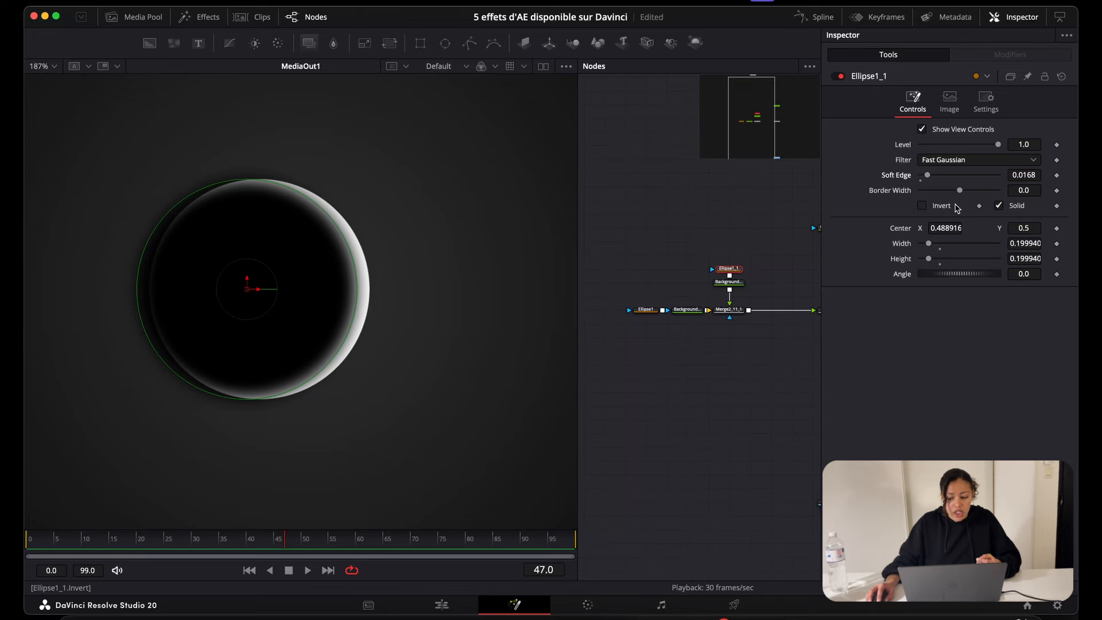
# Invert the copied ellipse mask and set the operator of the black background's merge to Atop.
pyautogui.click(922, 207)
pyautogui.click(730, 310)
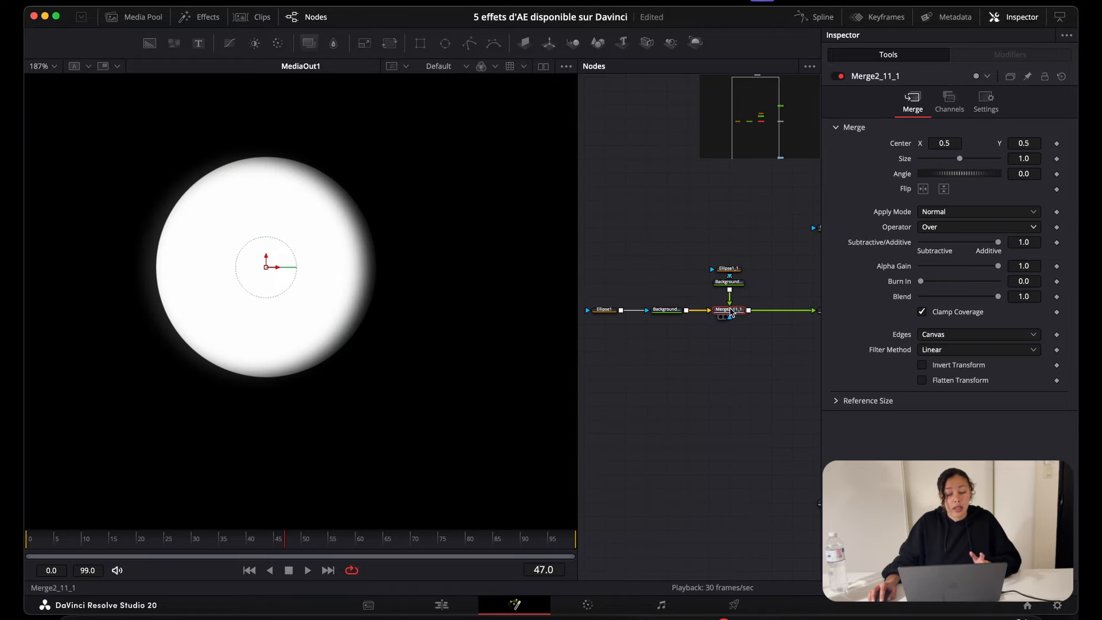
pyautogui.click(936, 228)
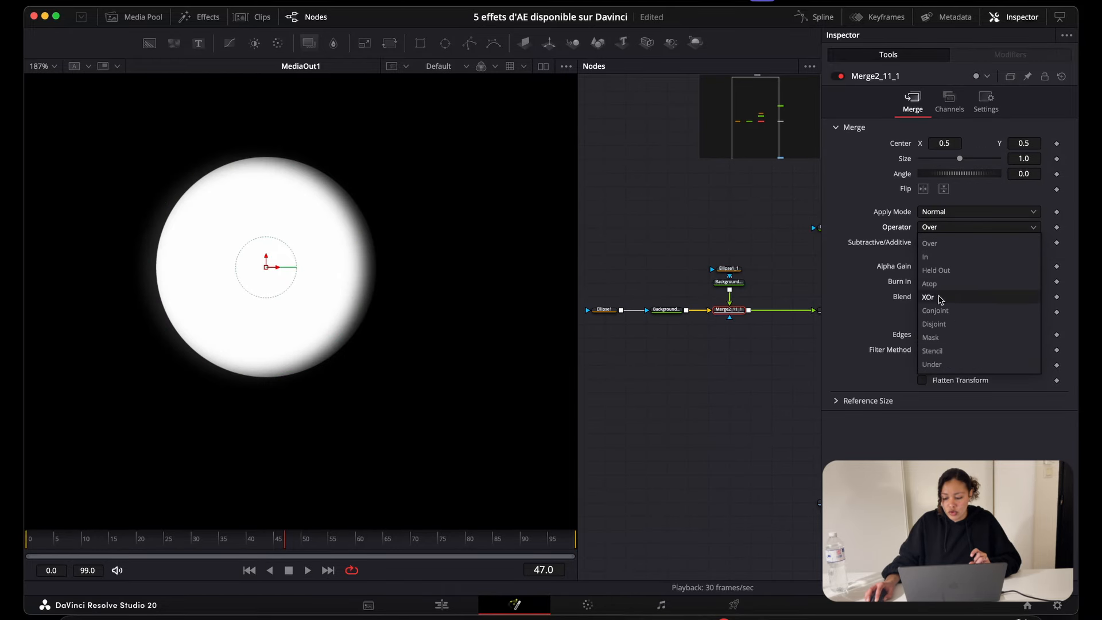
pyautogui.click(936, 284)
pyautogui.scroll(-3, 394, 387)
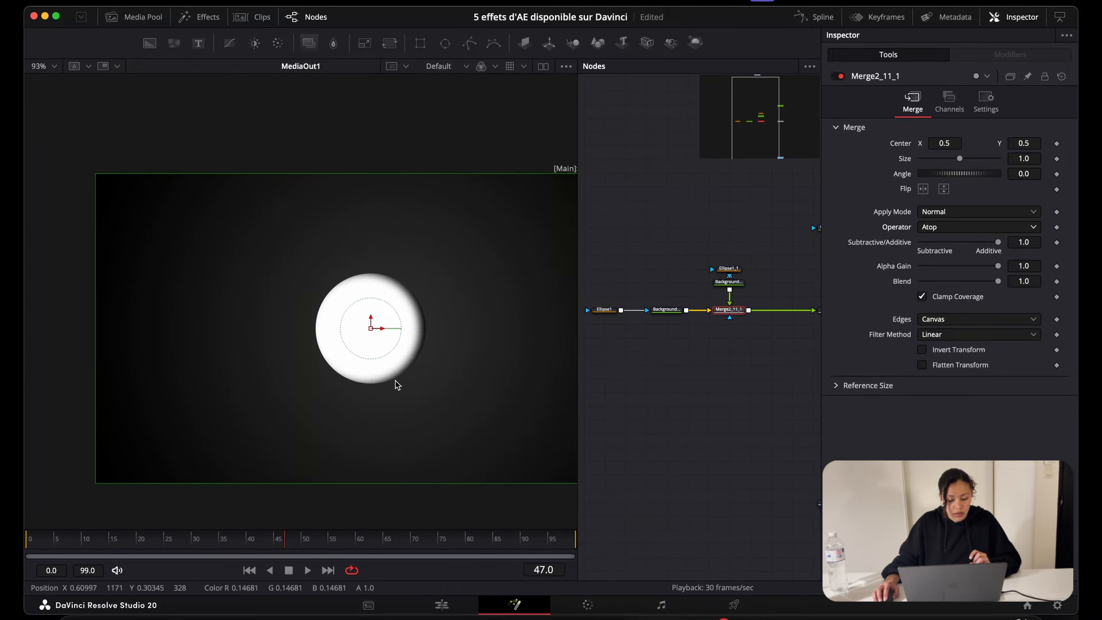
pyautogui.scroll(3, 369, 381)
pyautogui.scroll(-2, 369, 380)
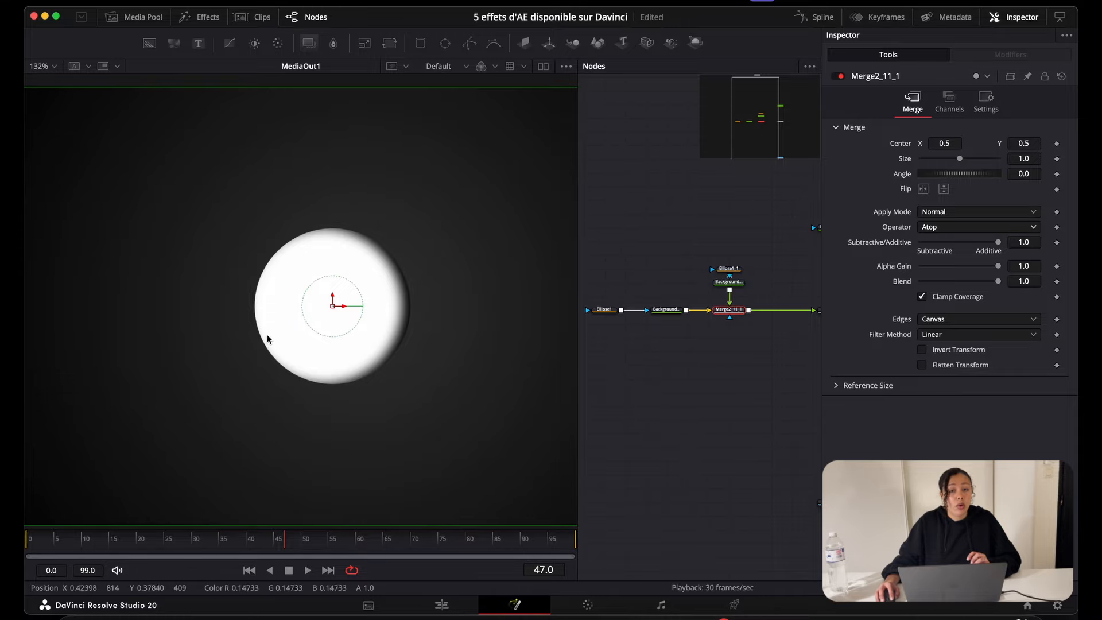
# Add another Background node and merge it over the shaded white circle.
pyautogui.moveTo(618, 281); pyautogui.dragTo(682, 328)
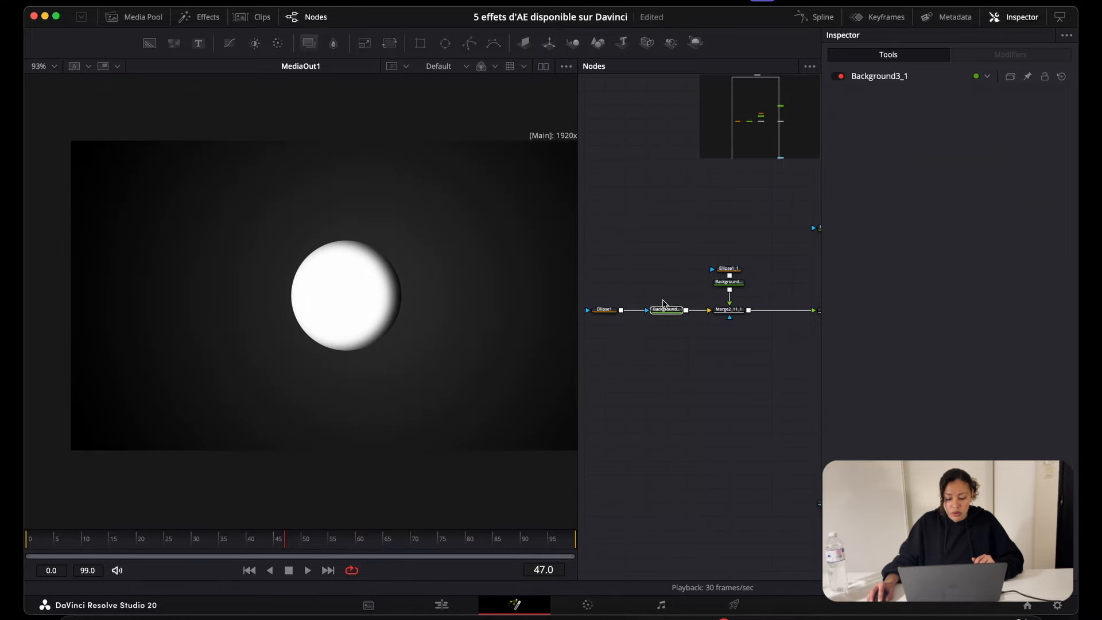
pyautogui.moveTo(588, 234); pyautogui.dragTo(714, 285)
pyautogui.click(690, 293)
pyautogui.press('super+v')
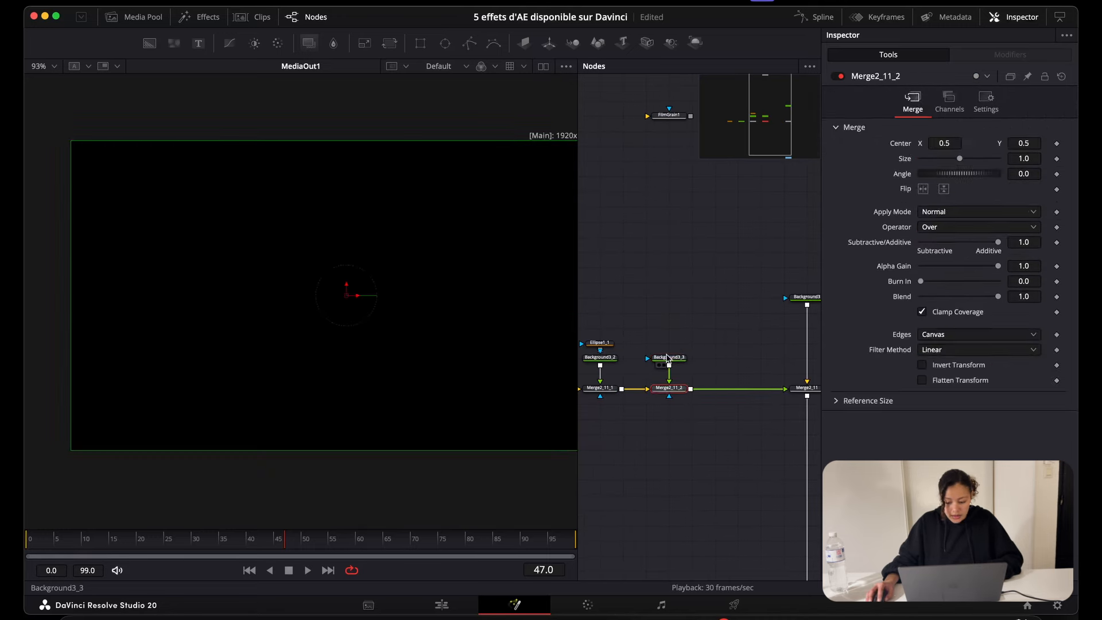
# Make the new background a radial gradient and move its start point to the middle of the frame.
pyautogui.click(673, 359)
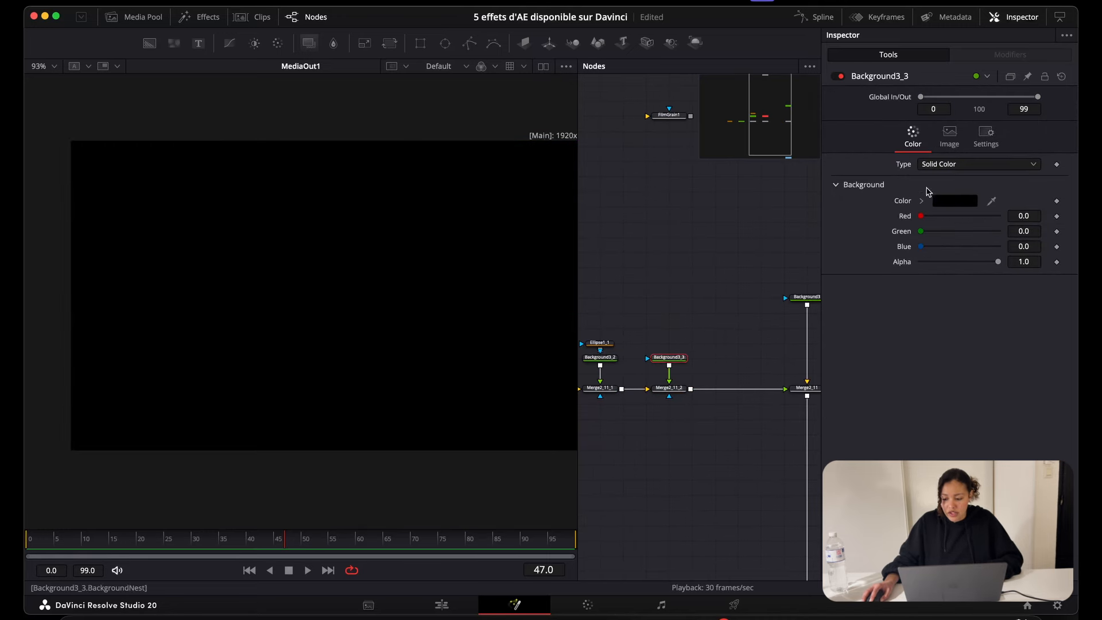
pyautogui.click(943, 165)
pyautogui.click(947, 235)
pyautogui.click(945, 202)
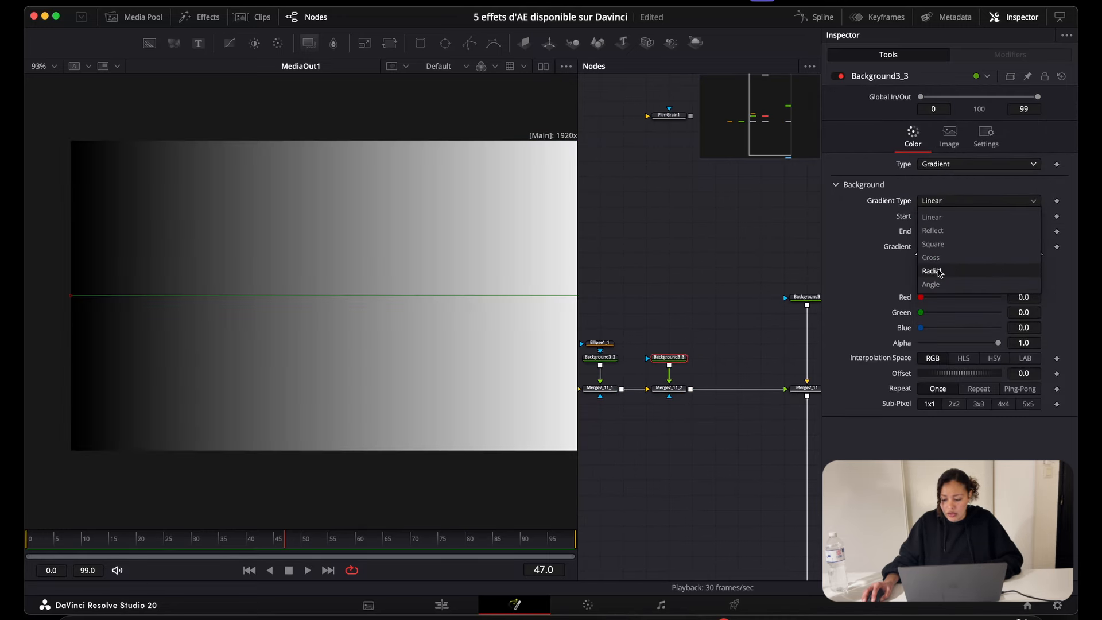
pyautogui.click(932, 271)
pyautogui.moveTo(71, 295); pyautogui.dragTo(341, 293)
# Color the radial gradient from bright green at the center, hue 0.448 with full saturation and value, to dark green at the edge.
pyautogui.click(918, 253)
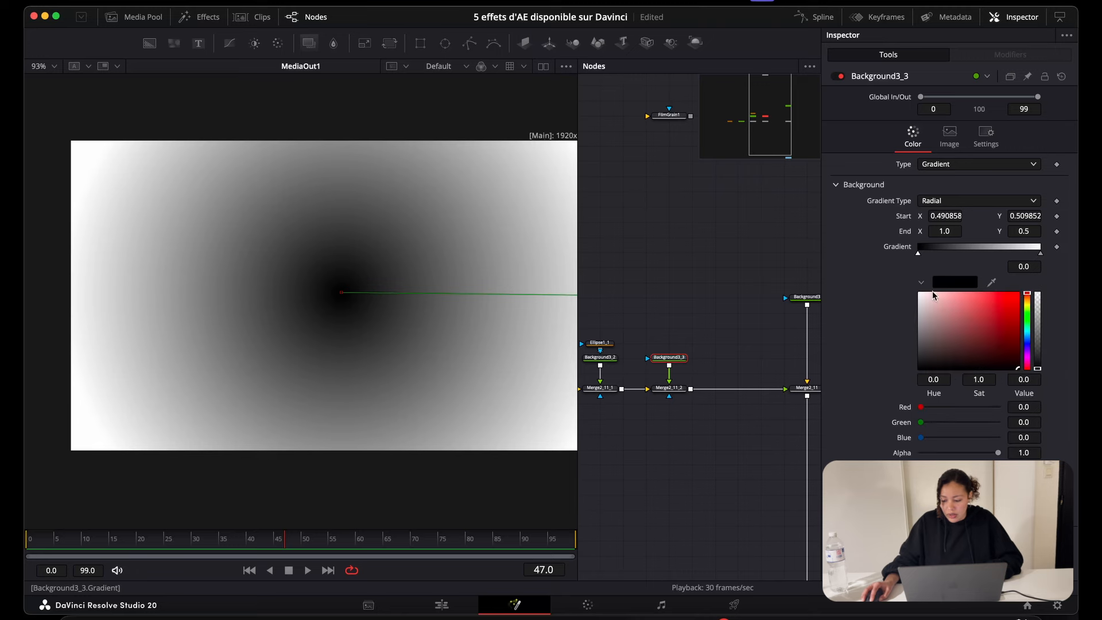
pyautogui.click(1027, 316)
pyautogui.moveTo(1032, 315); pyautogui.dragTo(1031, 314)
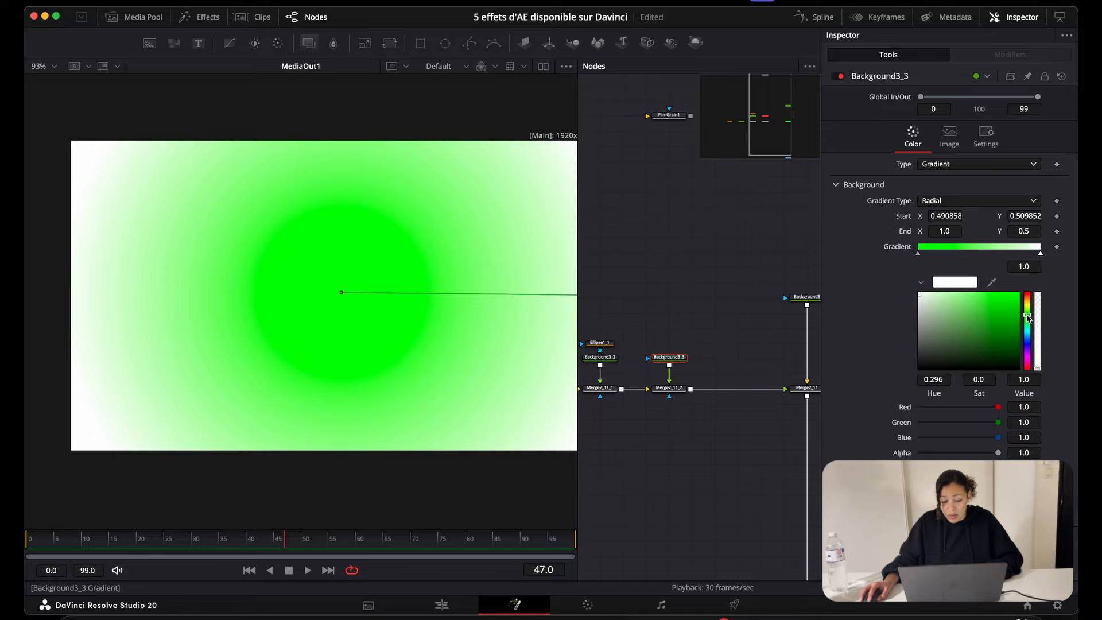
pyautogui.moveTo(1029, 320)
pyautogui.mouseDown()
pyautogui.moveTo(1031, 336)
pyautogui.moveTo(1027, 313)
pyautogui.mouseUp()
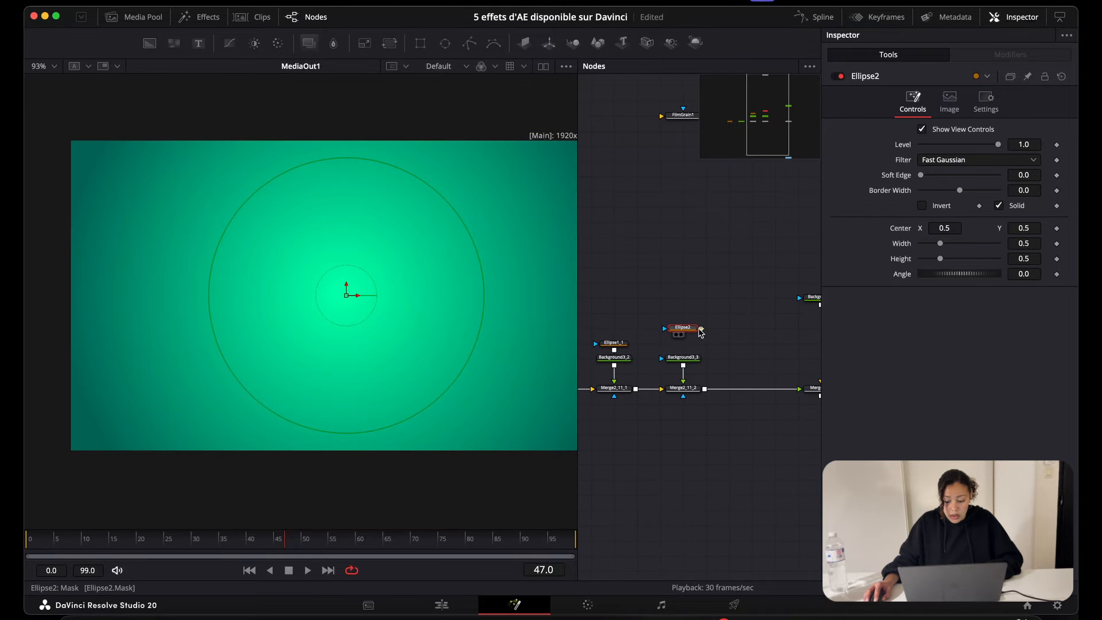
# Mask the green gradient with a new ellipse about 0.085 in width and height to form the iris.
pyautogui.moveTo(701, 331); pyautogui.dragTo(683, 358)
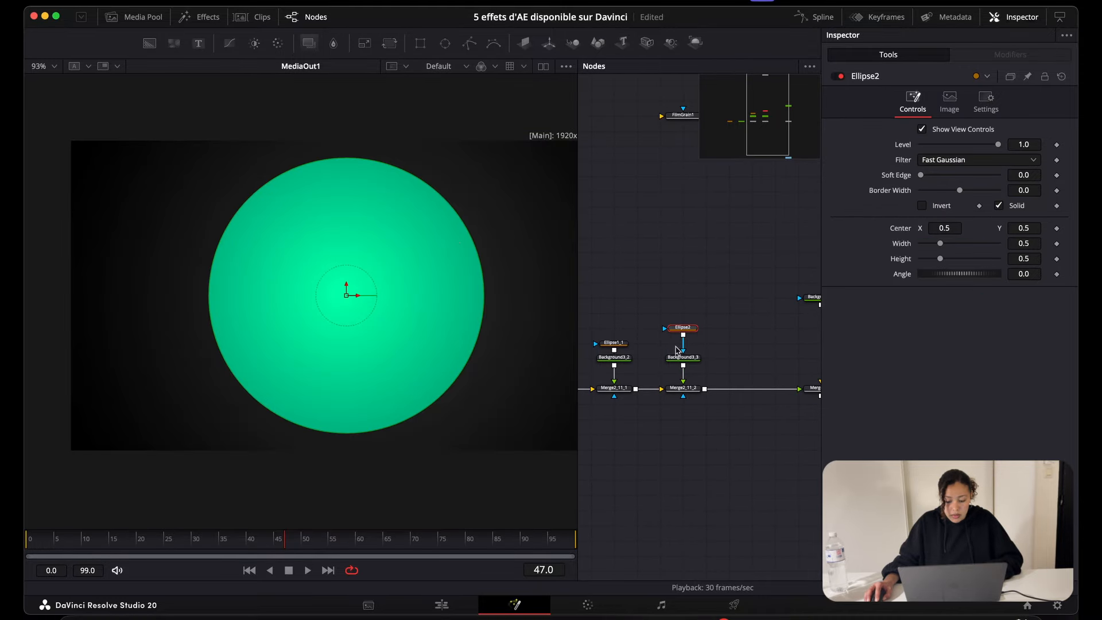
pyautogui.moveTo(452, 229); pyautogui.dragTo(364, 278)
pyautogui.scroll(2, 365, 275)
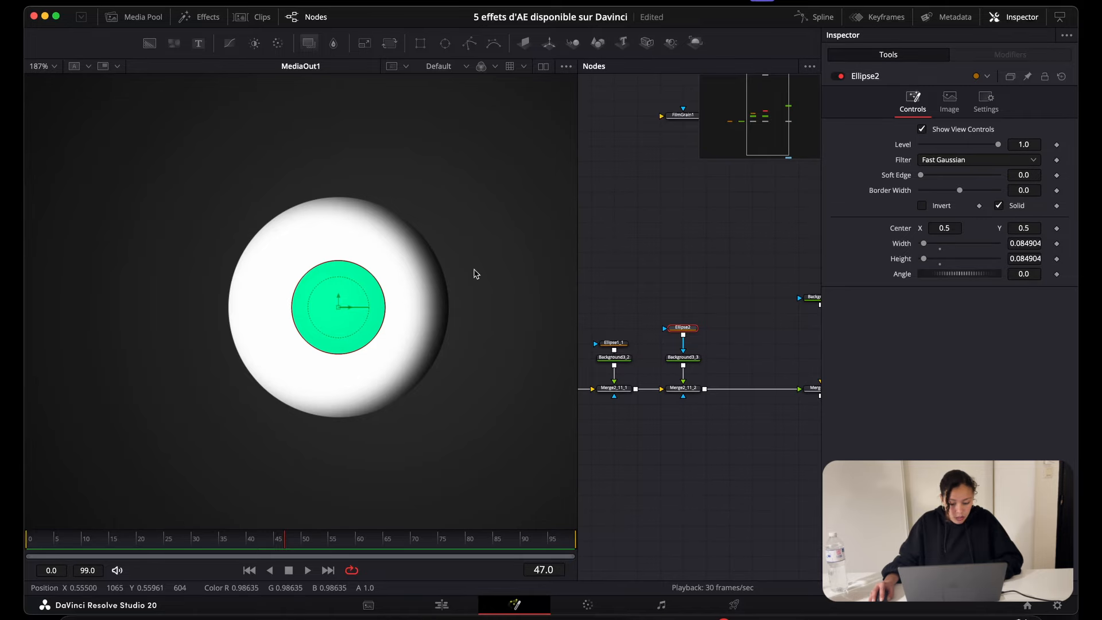
# Shrink the green gradient to the iris, with its start near X 0.499, Y 0.505 and its end near X 0.544, Y 0.504.
pyautogui.click(684, 358)
pyautogui.scroll(-3, 362, 333)
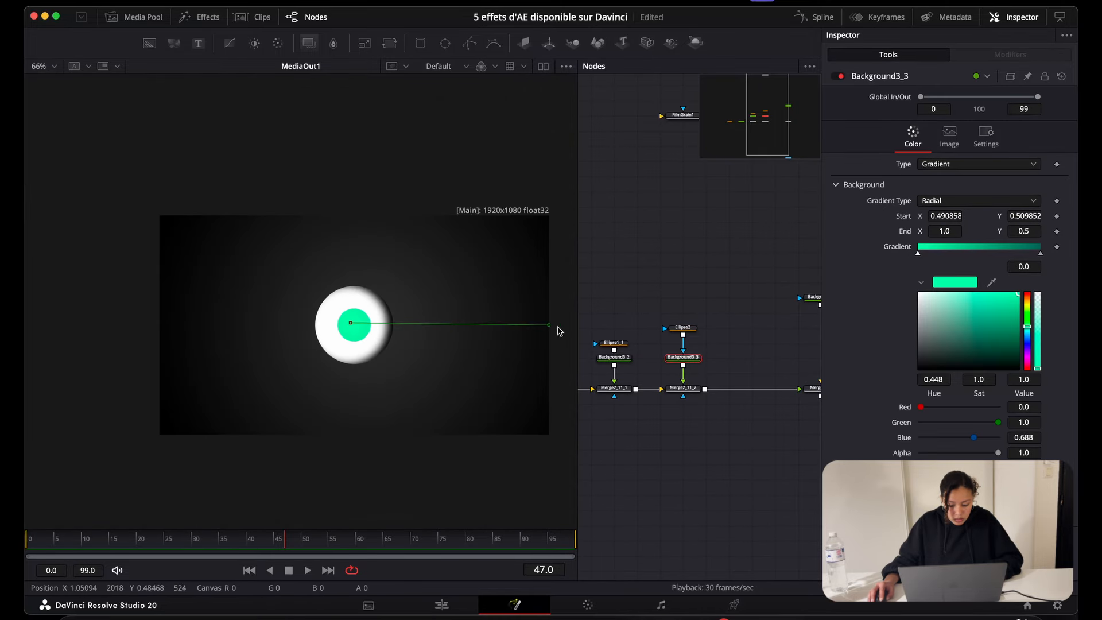
pyautogui.moveTo(550, 325); pyautogui.dragTo(369, 325)
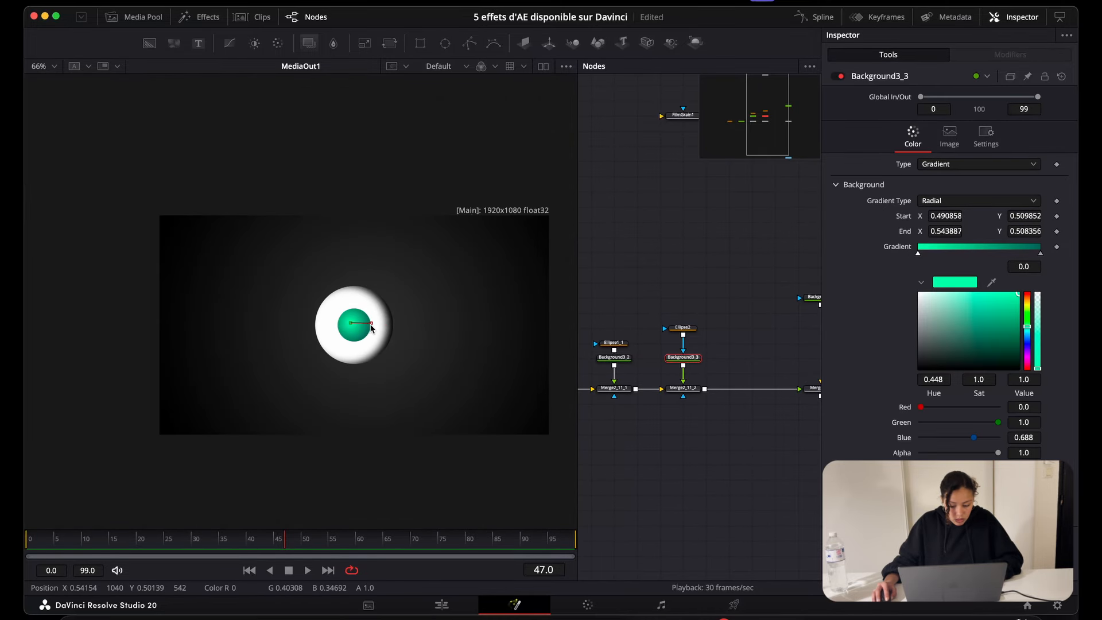
pyautogui.scroll(5, 370, 325)
pyautogui.moveTo(261, 312); pyautogui.dragTo(278, 318)
pyautogui.moveTo(377, 313); pyautogui.dragTo(379, 319)
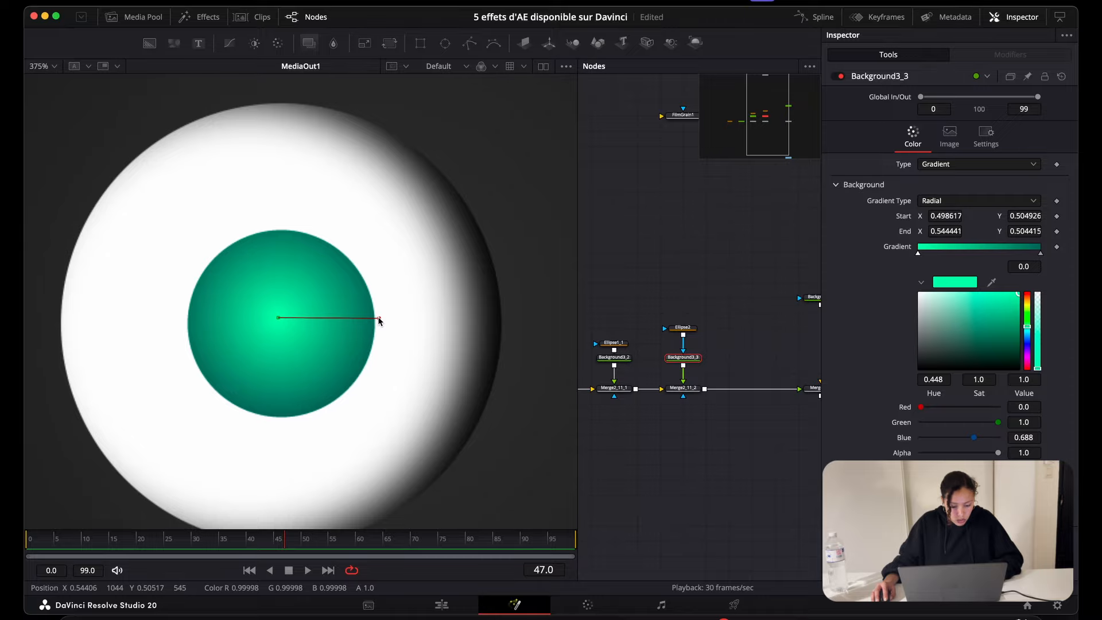
pyautogui.scroll(-3, 320, 326)
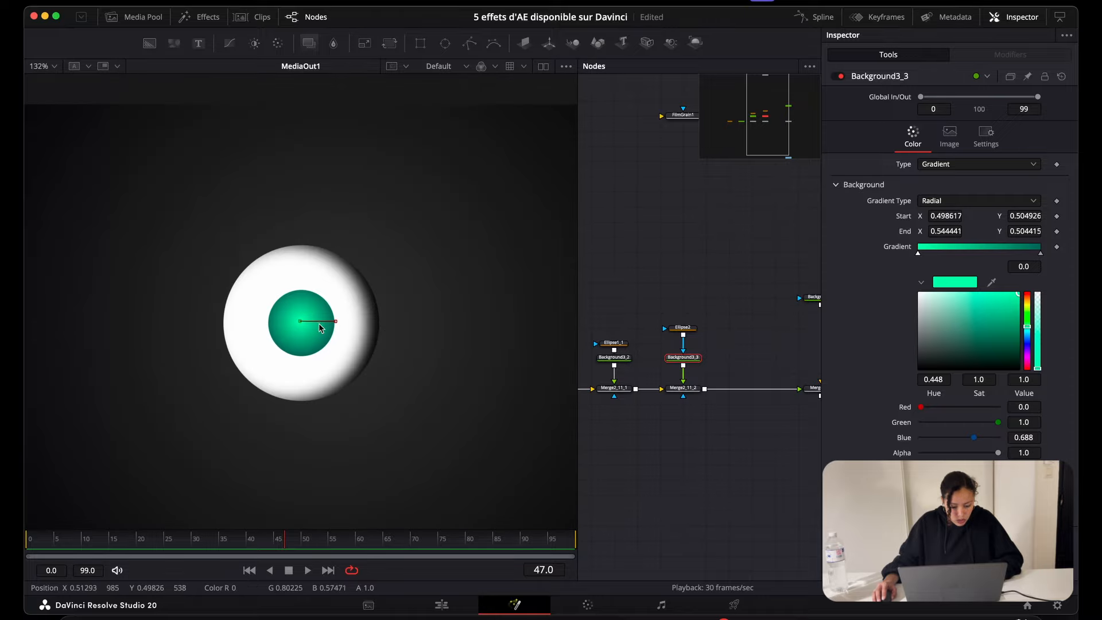
# Lighten the iris gradient's outer color and shift its center color to hue 0.4, with green 1.0 and blue 0.4.
pyautogui.click(1042, 253)
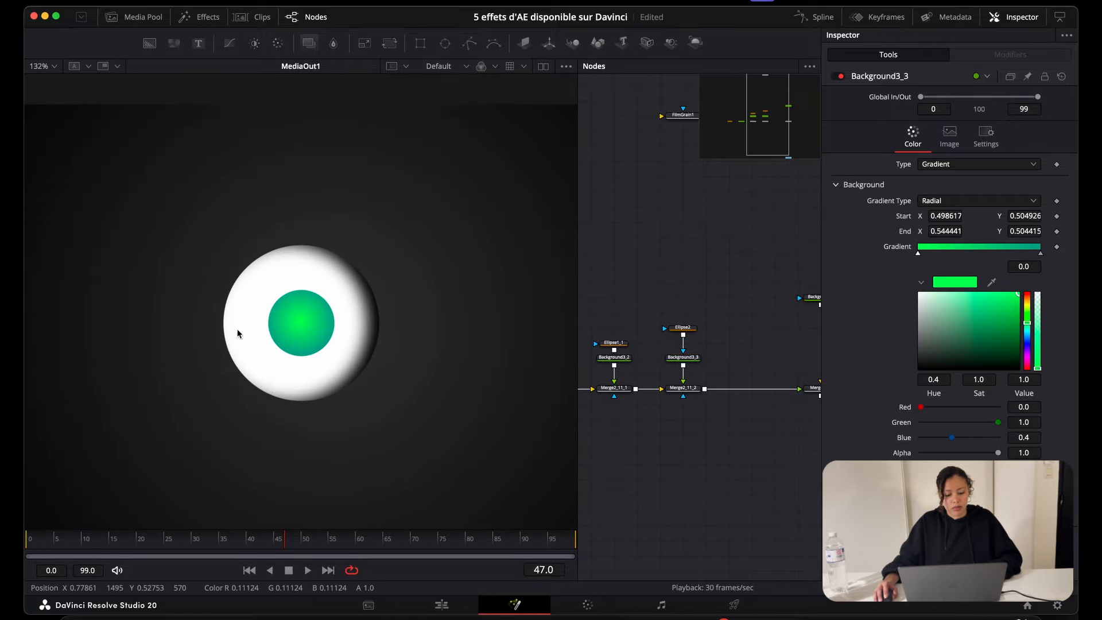
pyautogui.scroll(-2, 236, 332)
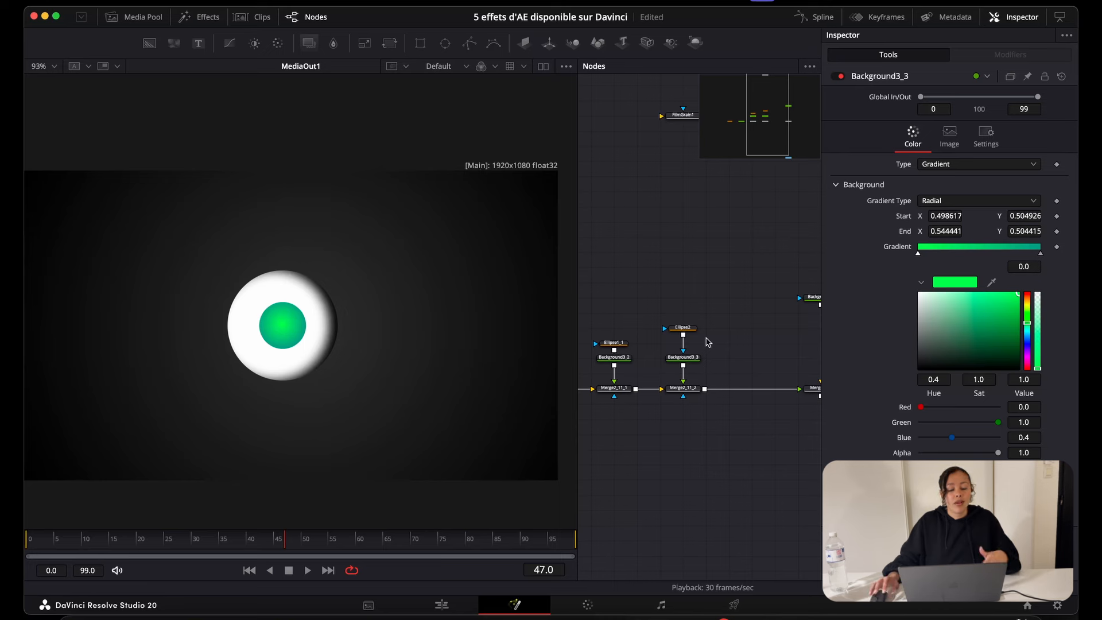
# Merge a black solid Background over the iris and mask it with a copy of the iris ellipse.
pyautogui.hscroll(3, 701, 336)
pyautogui.press('super+v')
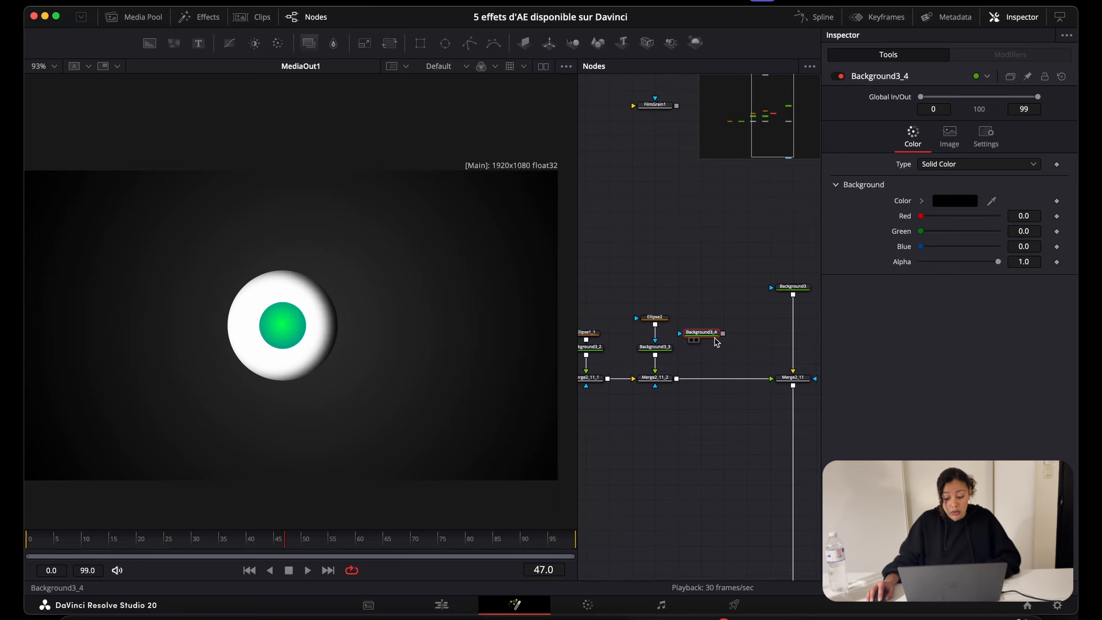
pyautogui.moveTo(722, 334); pyautogui.dragTo(703, 346)
pyautogui.click(662, 321)
pyautogui.click(706, 318)
pyautogui.press('super+v')
# Shift the copied ellipse slightly off the iris to center X about 0.495 and give it a soft edge of about 0.011.
pyautogui.scroll(6, 301, 339)
pyautogui.moveTo(242, 291); pyautogui.dragTo(231, 291)
pyautogui.moveTo(919, 179); pyautogui.dragTo(924, 179)
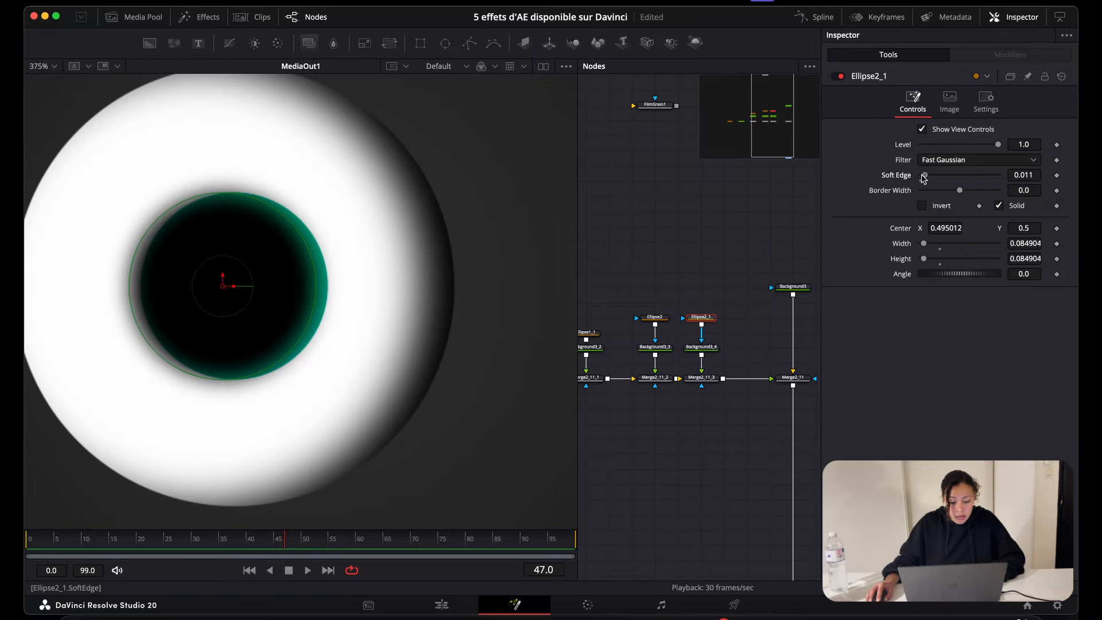
# Invert the shading ellipse and confine the shadow to the iris by masking its merge with the original iris ellipse.
pyautogui.click(922, 207)
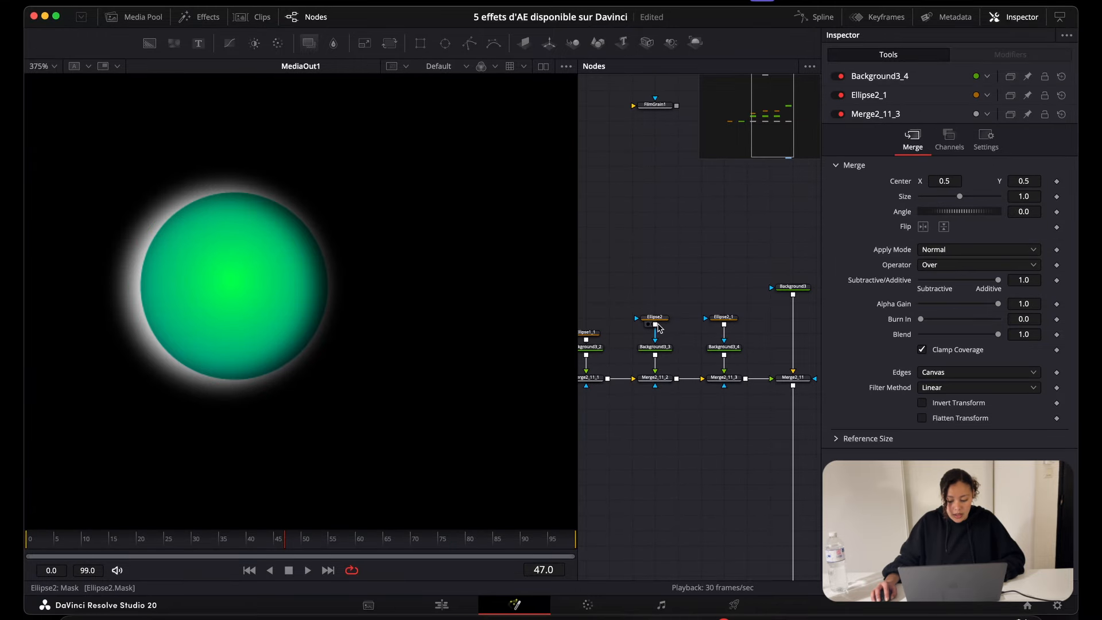
pyautogui.moveTo(656, 325); pyautogui.dragTo(716, 372)
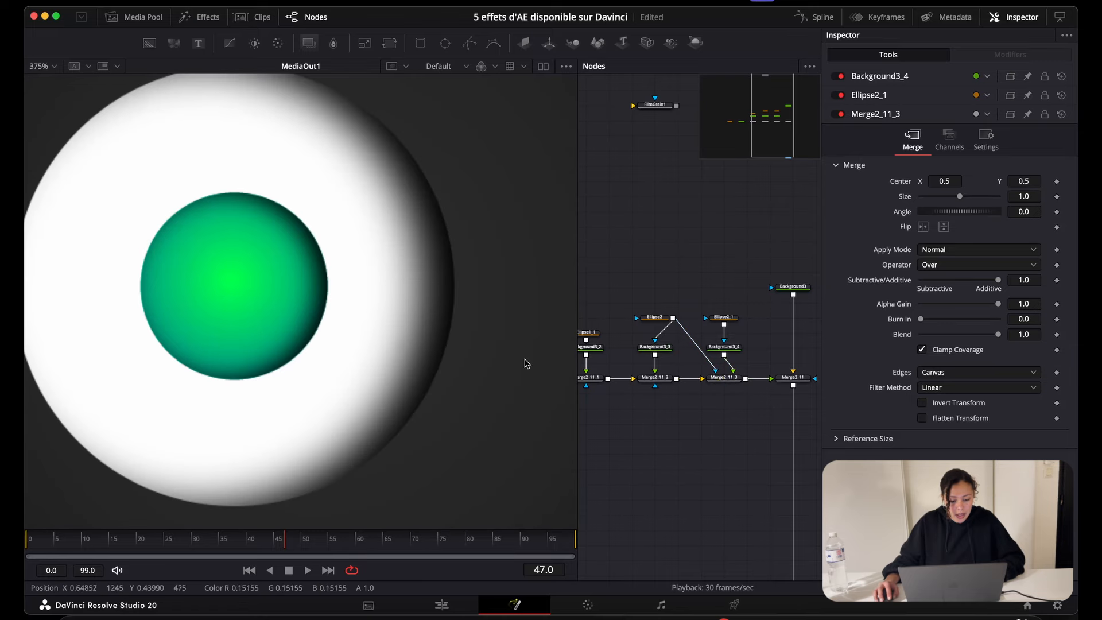
pyautogui.scroll(-2, 394, 356)
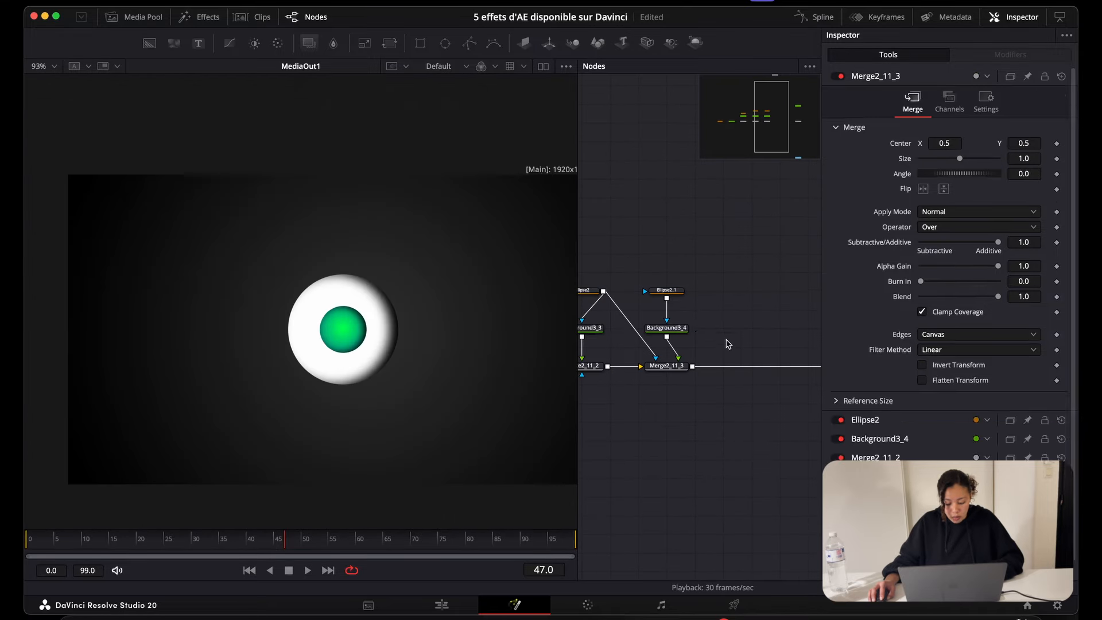
# Merge another black Background over the shaded iris and mask it with a new Ellipse for the pupil.
pyautogui.press('super+v')
pyautogui.moveTo(750, 329); pyautogui.dragTo(692, 367)
pyautogui.moveTo(706, 316); pyautogui.dragTo(740, 370)
pyautogui.moveTo(724, 366); pyautogui.dragTo(753, 367)
pyautogui.click(756, 299)
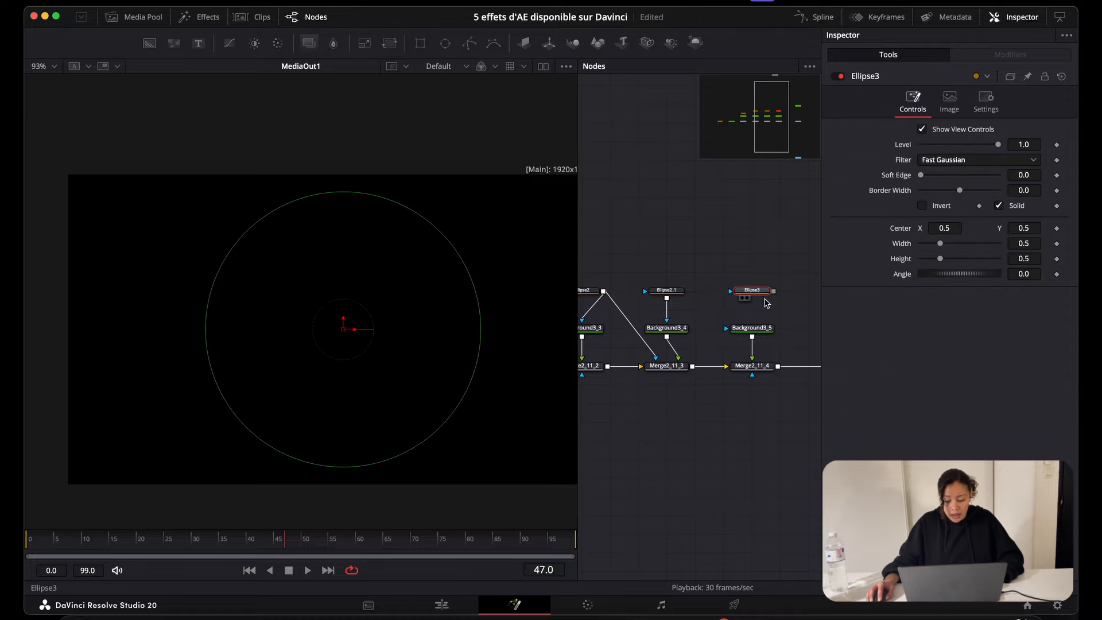
pyautogui.moveTo(774, 291); pyautogui.dragTo(757, 328)
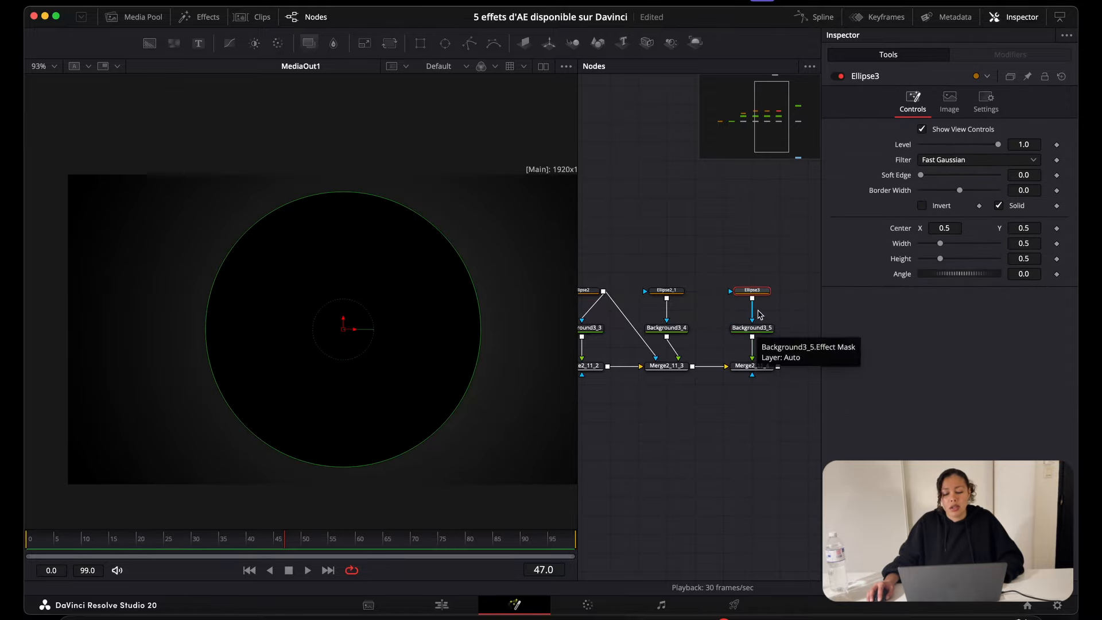
pyautogui.moveTo(753, 288); pyautogui.dragTo(754, 306)
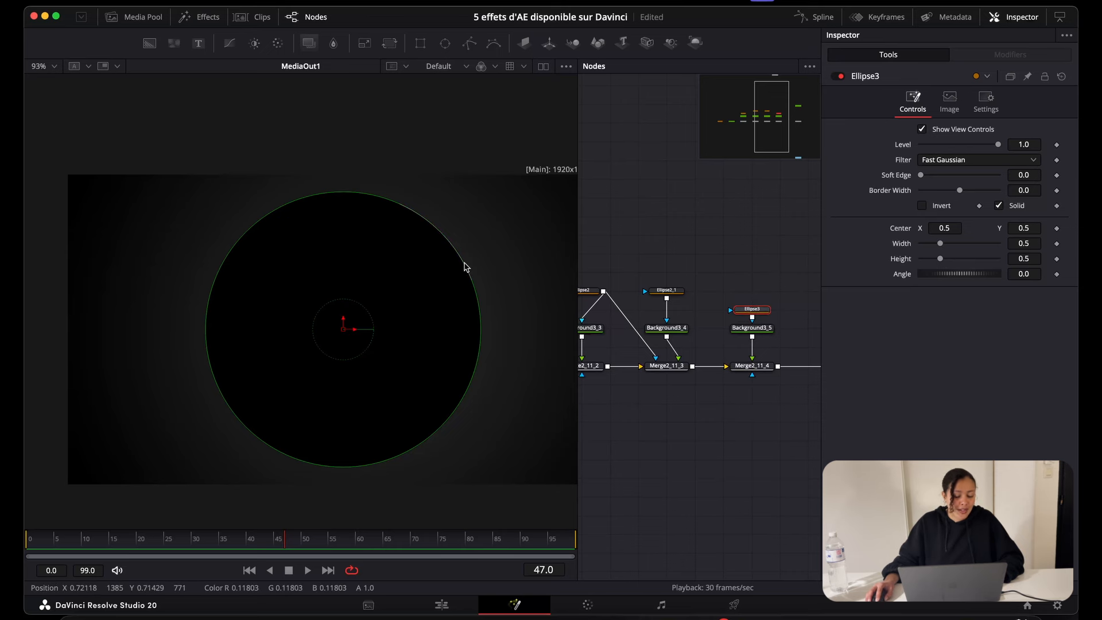
# Shrink the new ellipse to a pupil about 0.03 in width and height, centered on the iris, with a soft edge of 0.0019.
pyautogui.moveTo(466, 267); pyautogui.dragTo(351, 322)
pyautogui.scroll(5, 347, 322)
pyautogui.moveTo(333, 351); pyautogui.dragTo(335, 351)
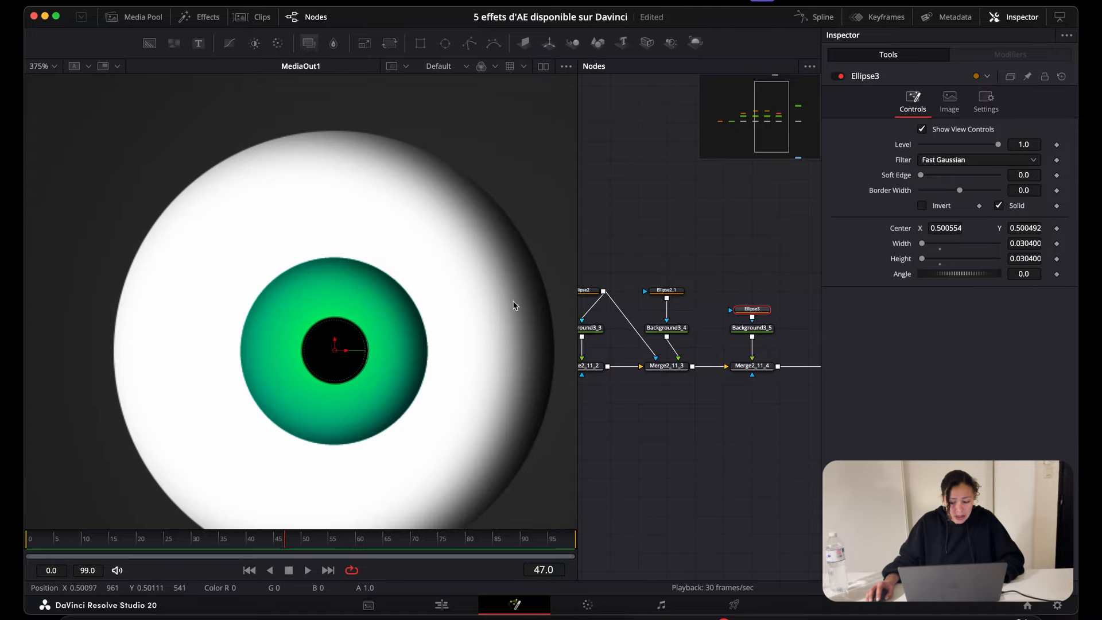
pyautogui.click(683, 253)
pyautogui.write('9')
pyautogui.press('Return')
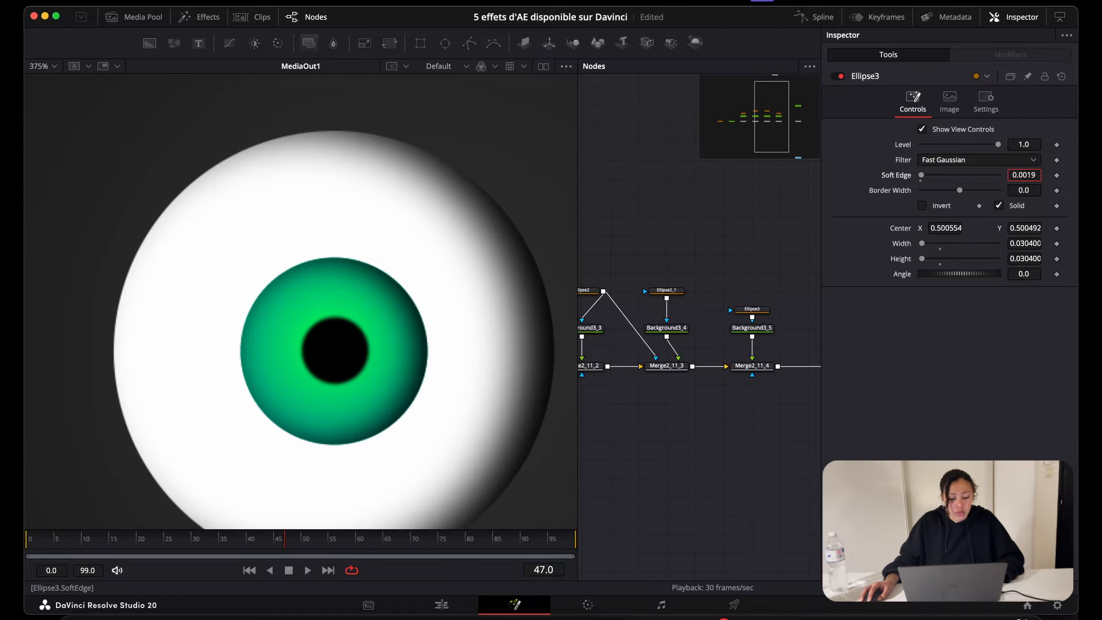
pyautogui.scroll(-5, 386, 340)
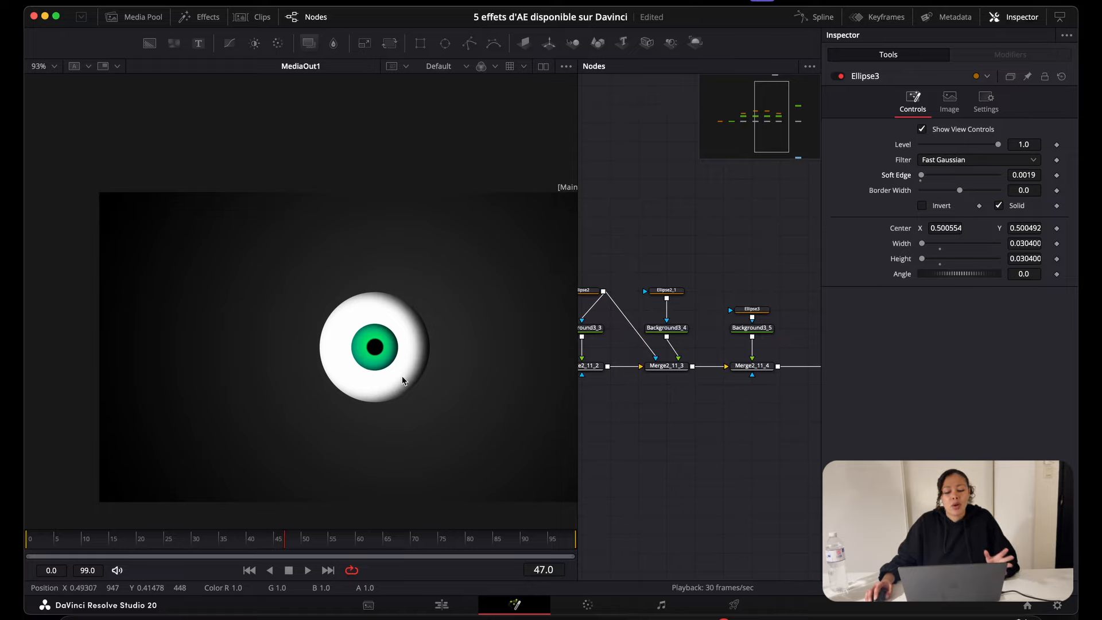
# Insert a Film Grain (FGr) node directly after the pupil's merge to texture the whole eyeball.
pyautogui.moveTo(682, 355); pyautogui.dragTo(599, 339)
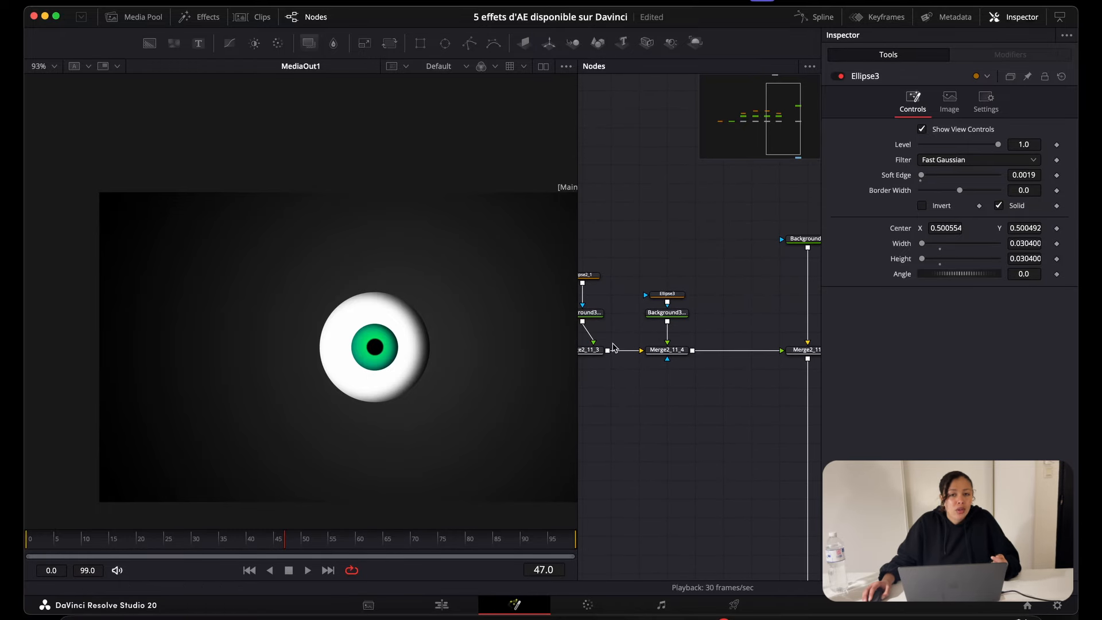
pyautogui.click(677, 352)
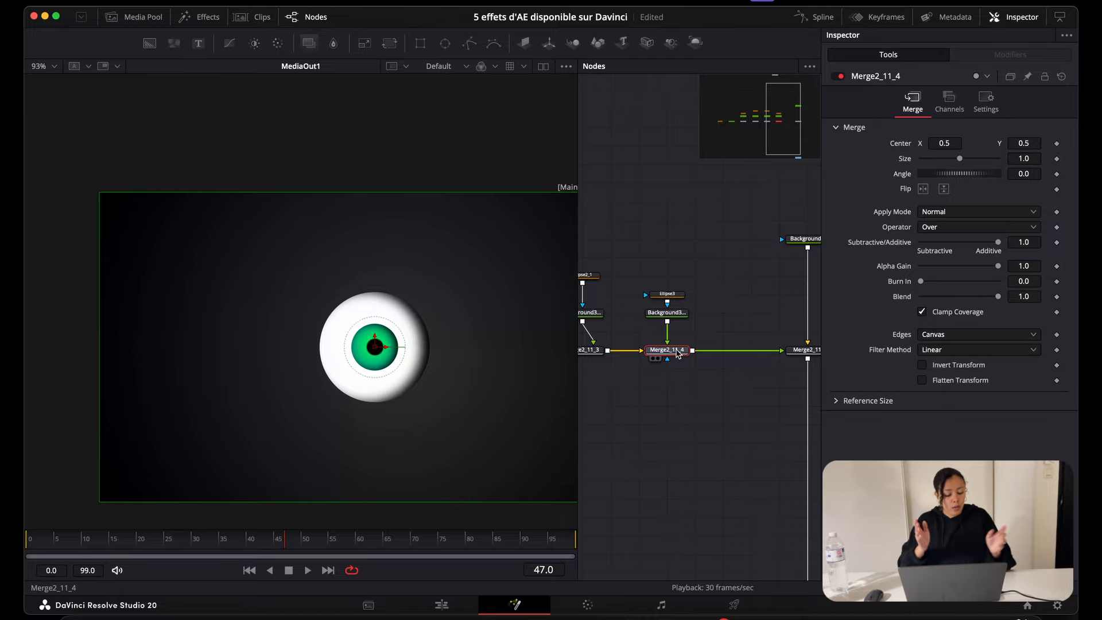
pyautogui.hotkey('shift', 'space')
pyautogui.write('film')
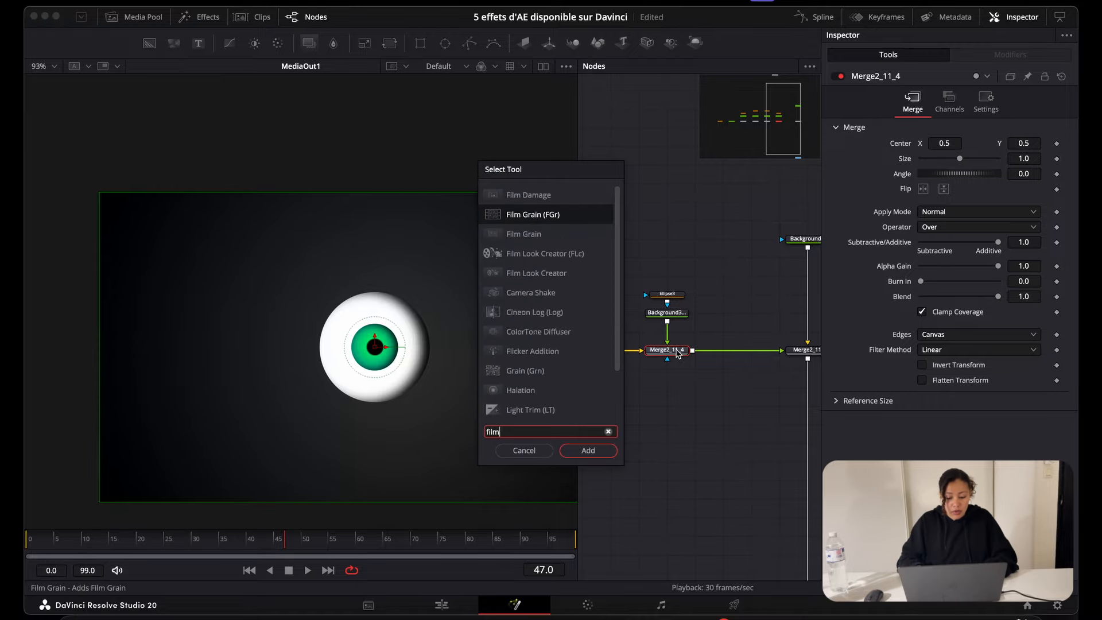
pyautogui.press('Return')
pyautogui.scroll(3, 394, 359)
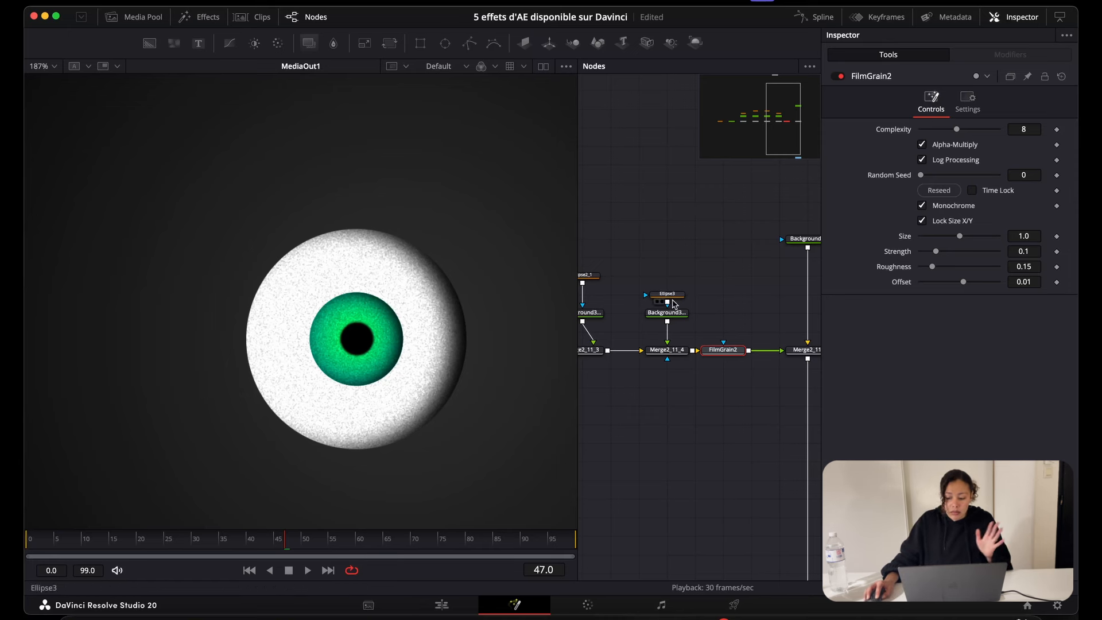
# Enable Time Lock on the film grain to freeze its pattern, playing the animation before and after to compare.
pyautogui.click(978, 178)
pyautogui.moveTo(930, 183); pyautogui.dragTo(919, 179)
pyautogui.press('space')
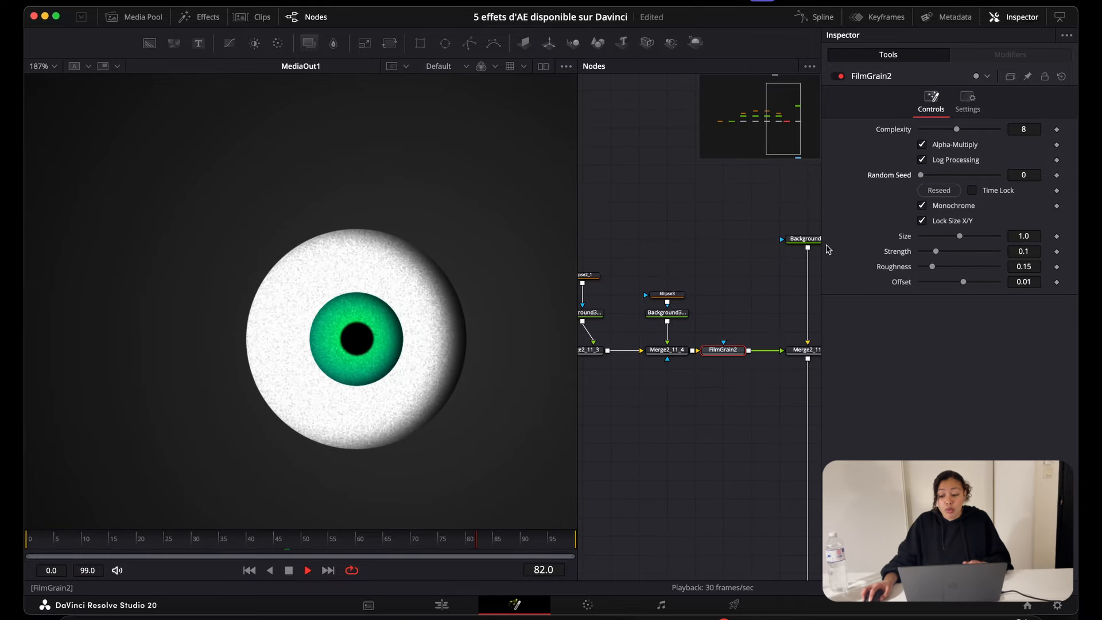
pyautogui.press('space')
pyautogui.click(974, 192)
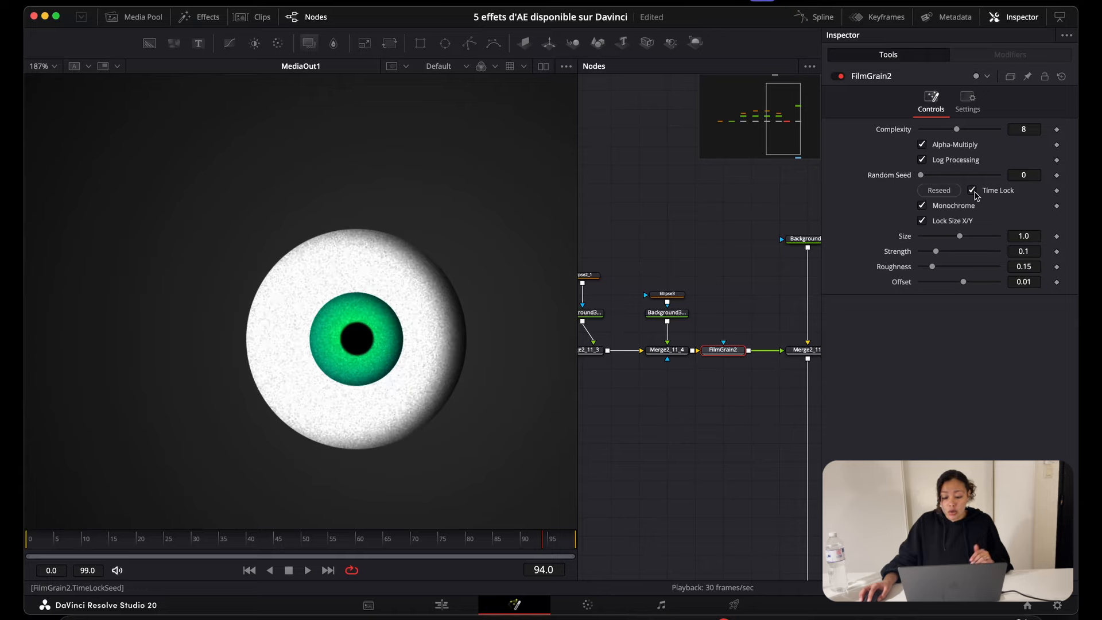
pyautogui.press('space')
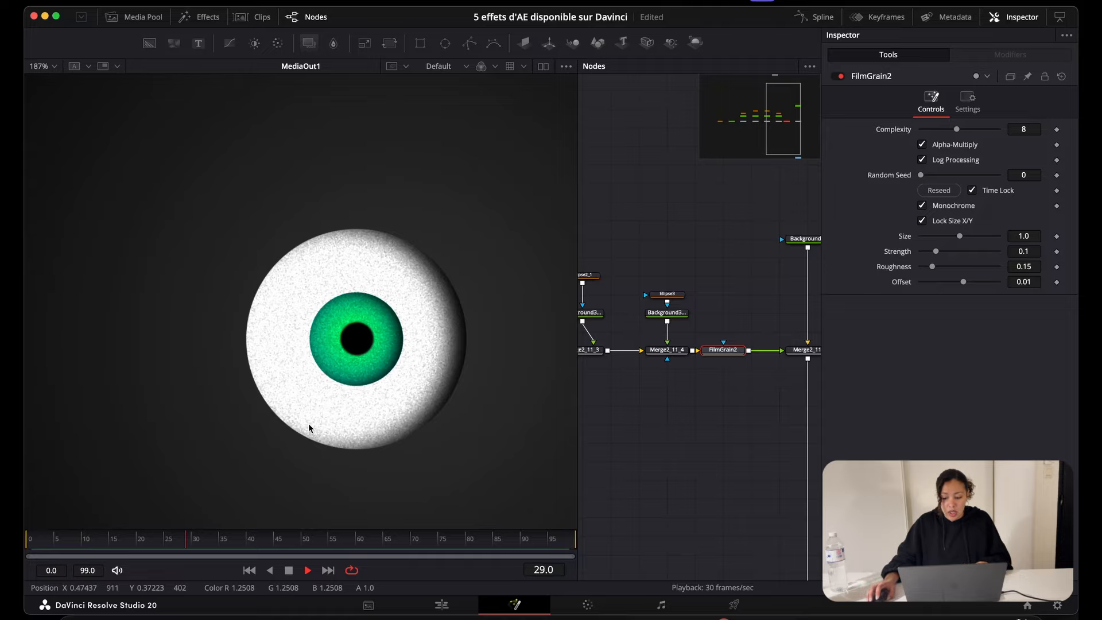
pyautogui.press('space')
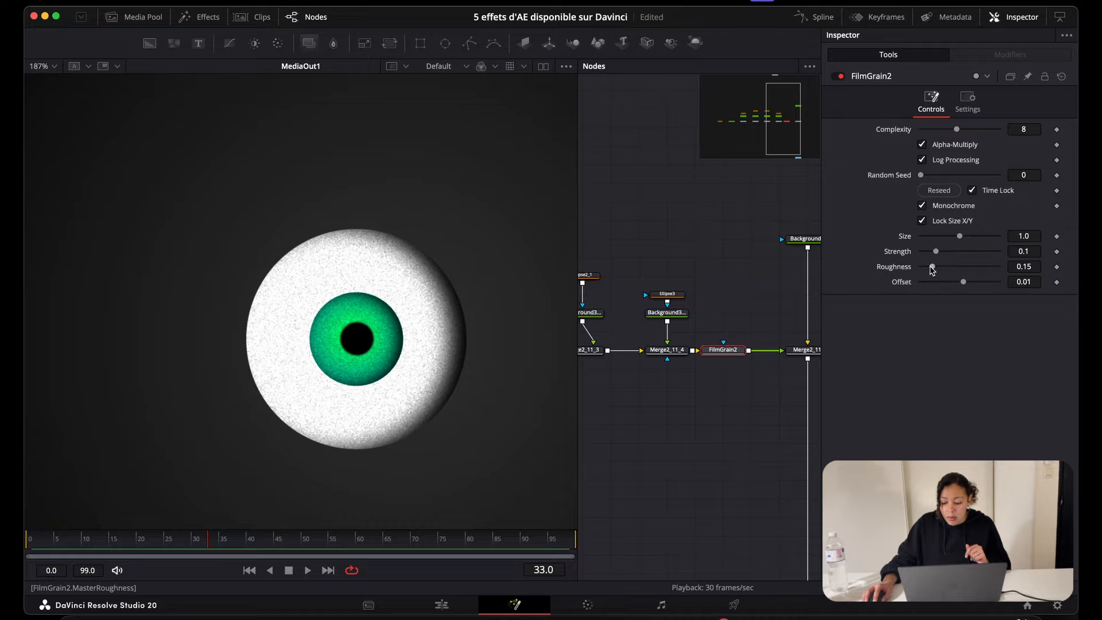
# Refine the film grain to size 0.73, strength 0.063, roughness 0.228 and offset -0.011, and preview the textured eye.
pyautogui.moveTo(969, 238); pyautogui.dragTo(935, 259)
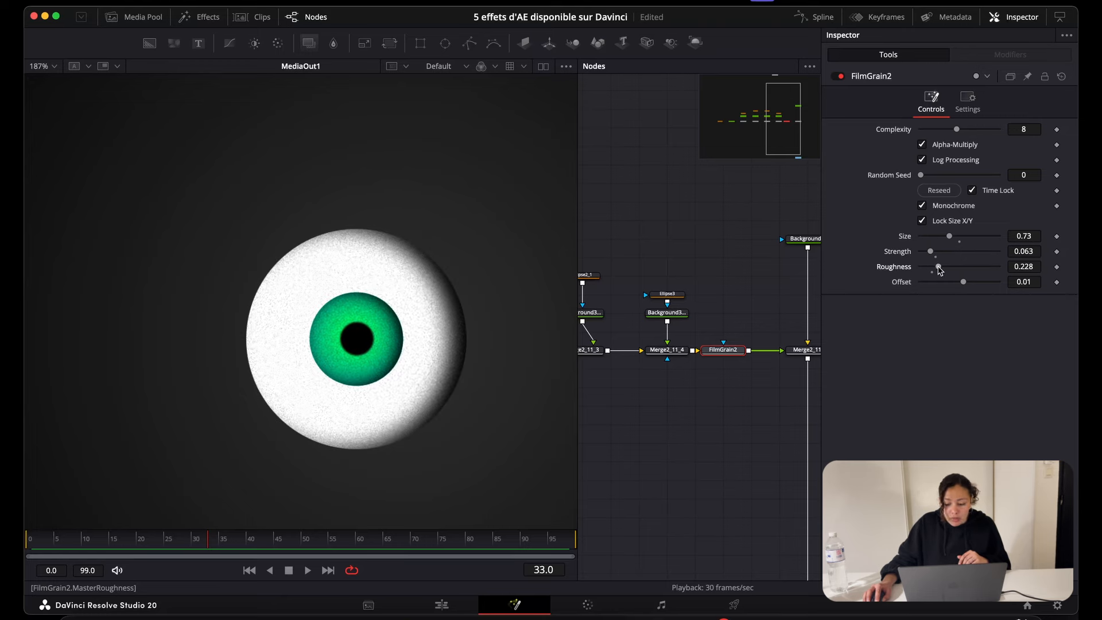
pyautogui.scroll(-3, 442, 341)
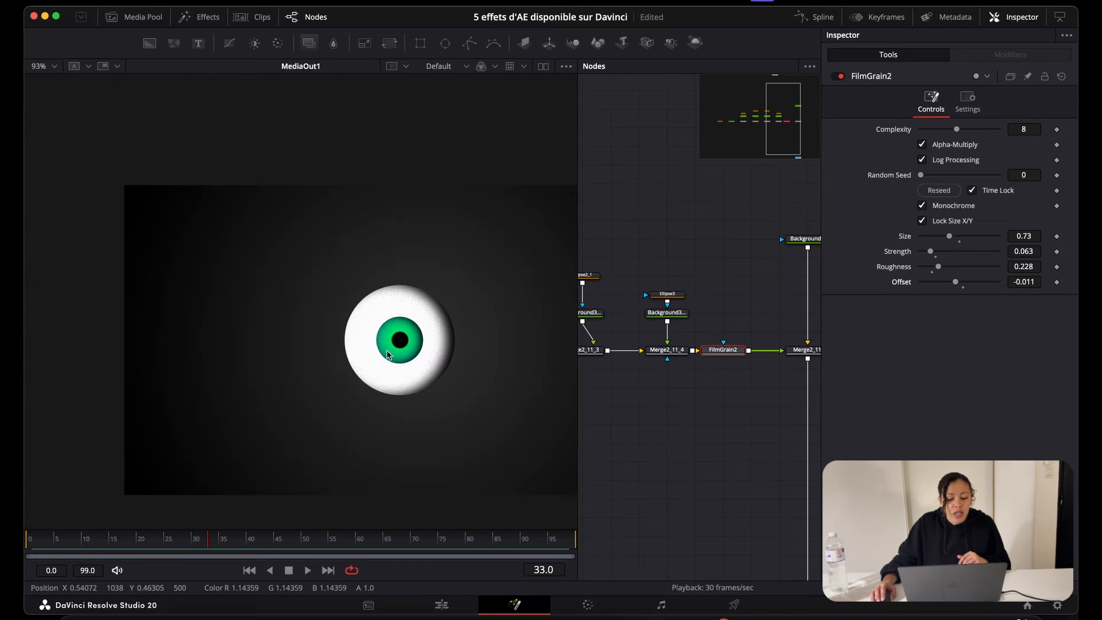
pyautogui.moveTo(381, 369); pyautogui.dragTo(286, 363)
pyautogui.scroll(3, 286, 364)
pyautogui.scroll(-3, 285, 366)
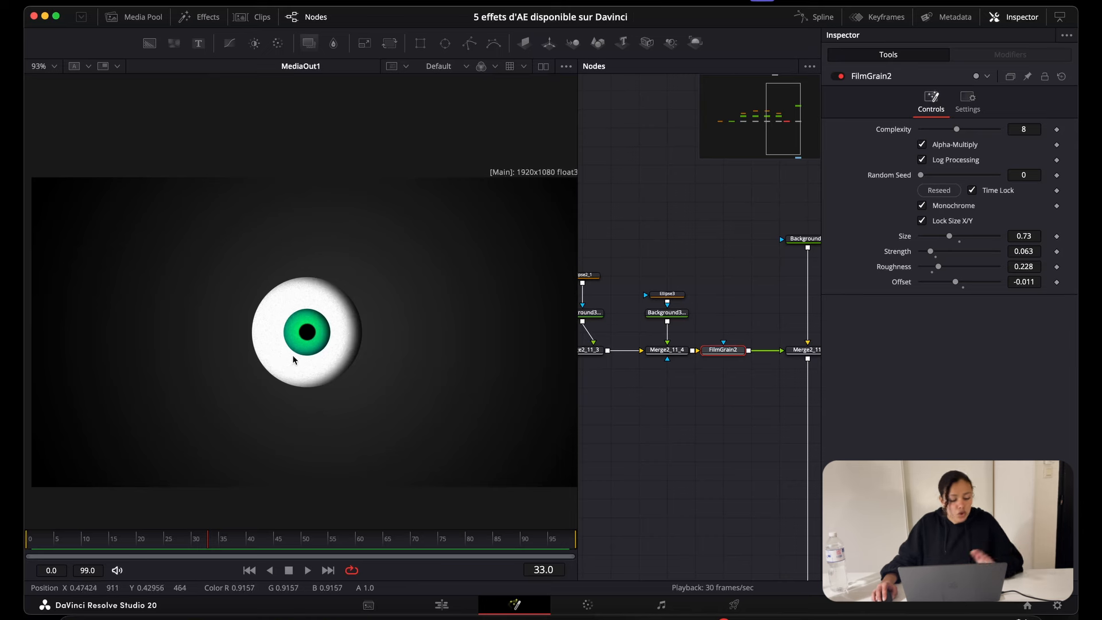
pyautogui.scroll(4, 298, 363)
pyautogui.scroll(-1, 299, 363)
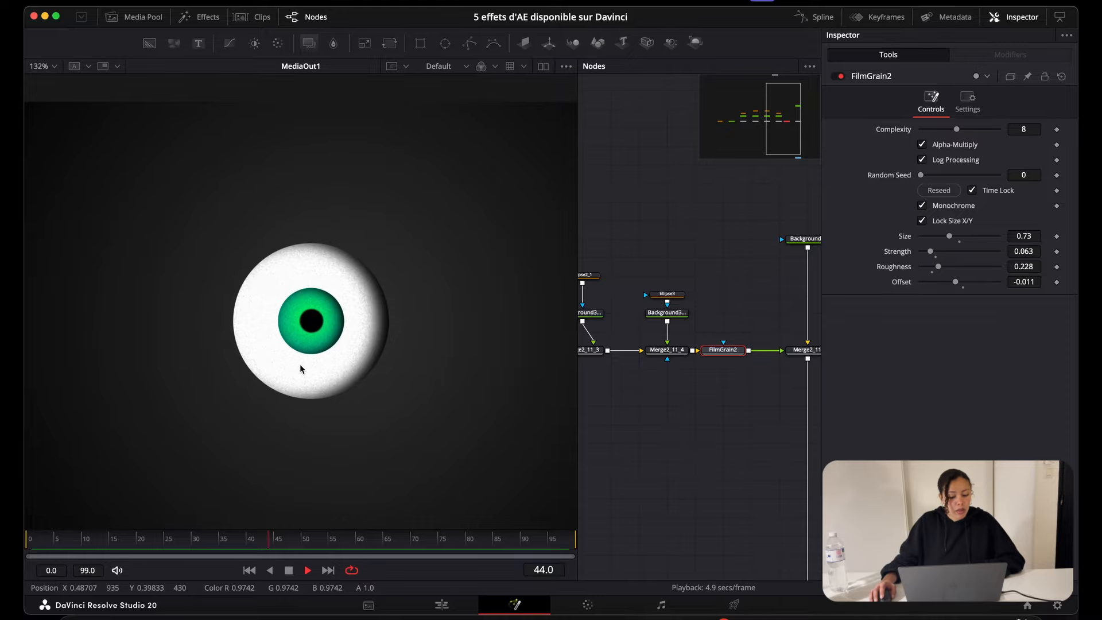
pyautogui.scroll(2, 302, 369)
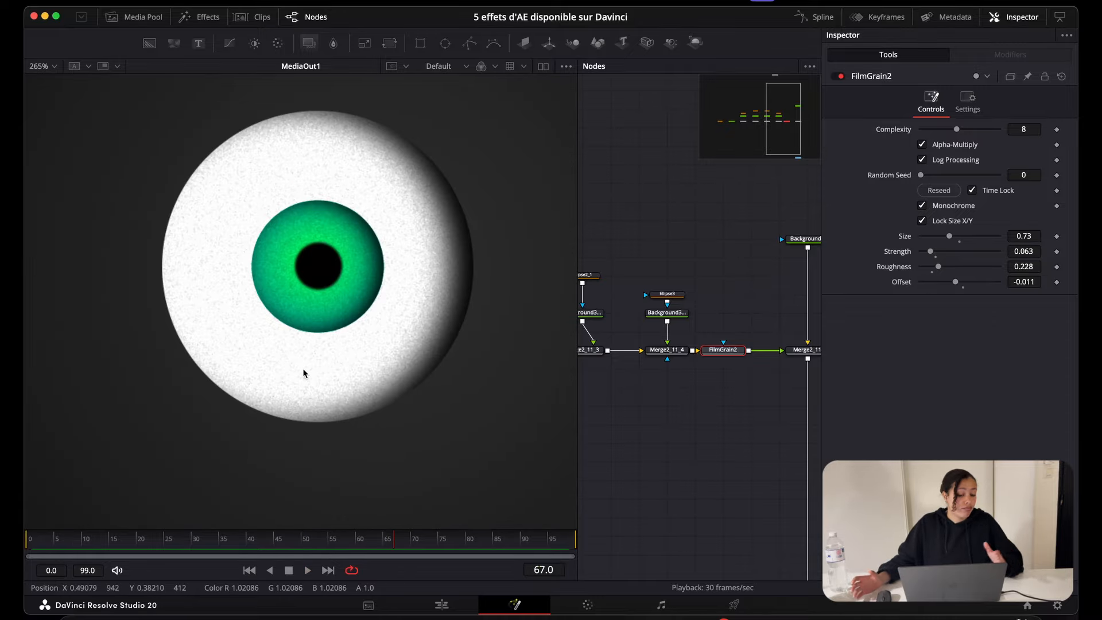